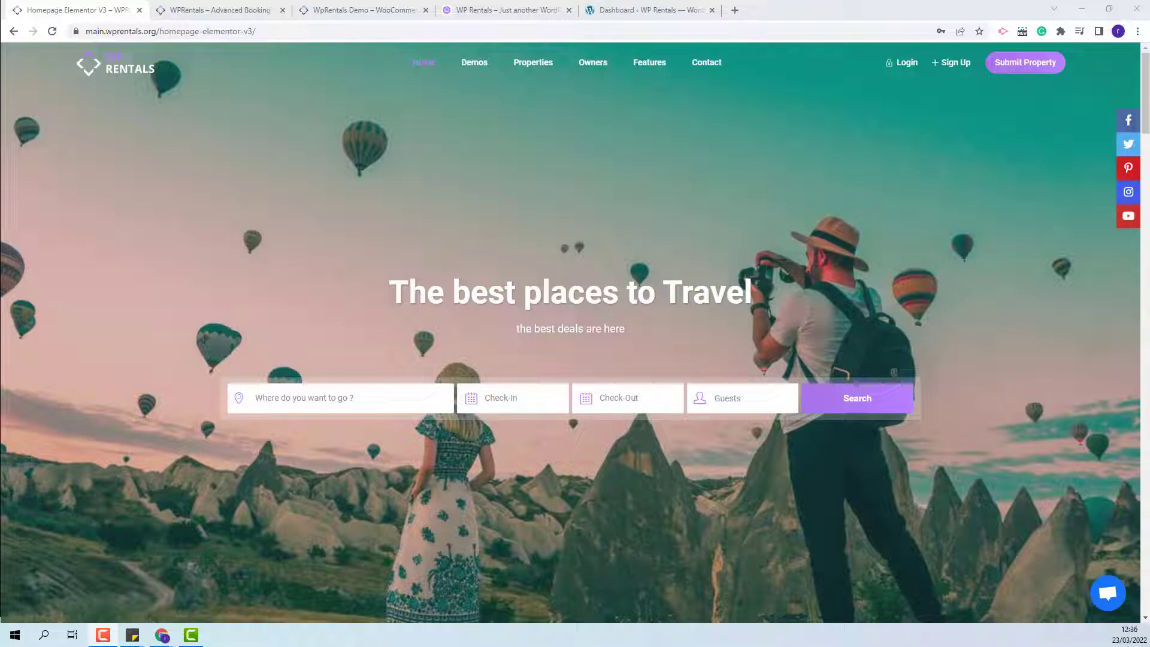
# On the main demo, enter 'new' and choose New York from Google's location suggestions, then go to demo1.
pyautogui.click(228, 18)
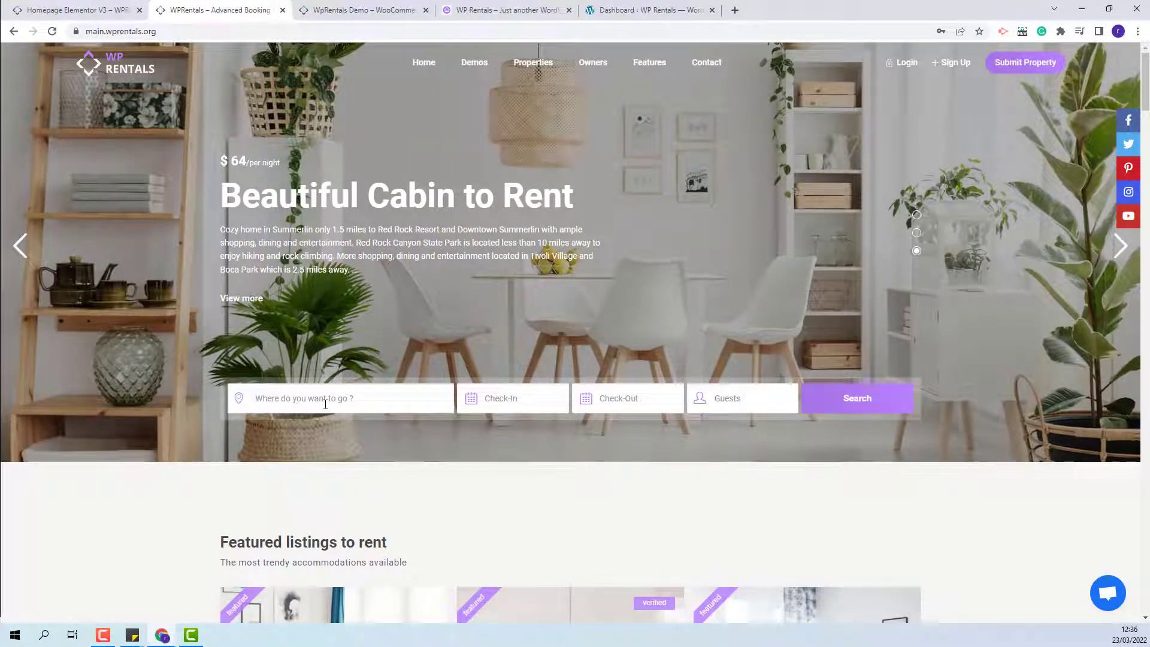
pyautogui.click(325, 399)
pyautogui.write('new')
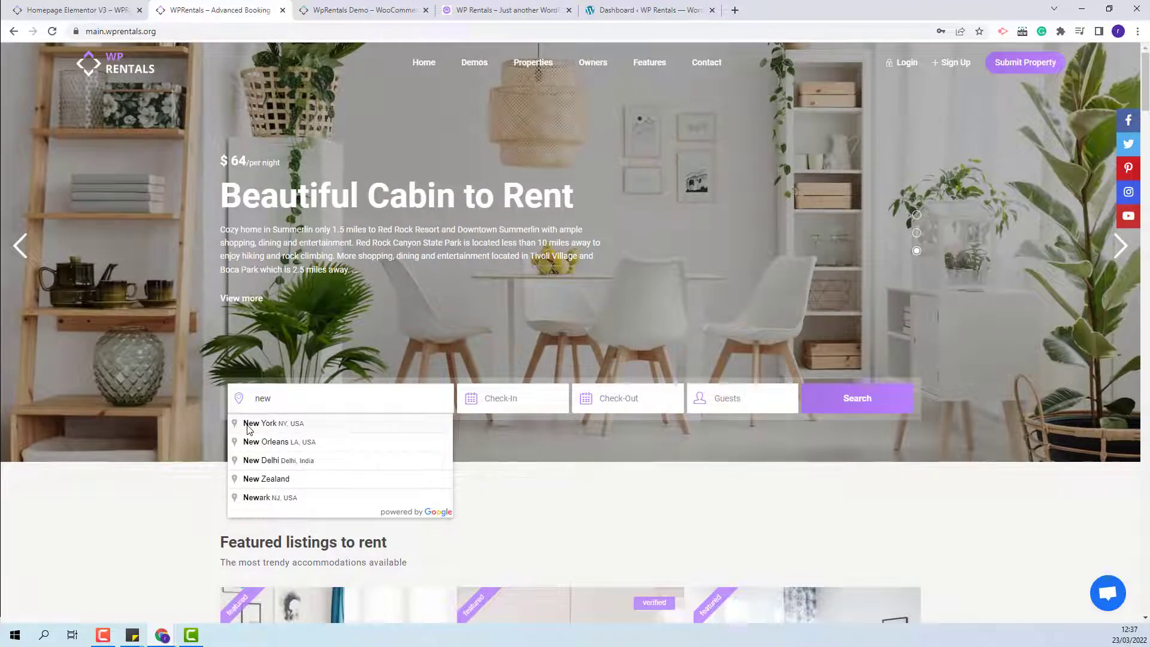
pyautogui.click(247, 428)
pyautogui.click(322, 10)
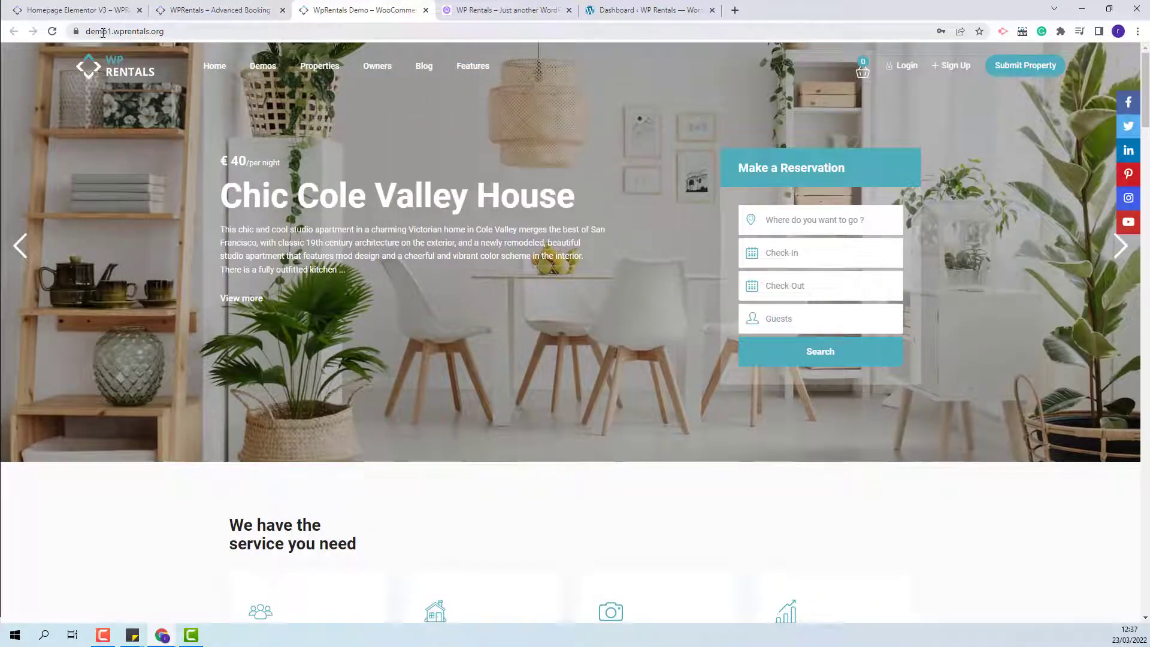
# On demo1, enter 'new' in Where do you want to go and choose New York, then go to Santorini Villas.
pyautogui.click(814, 222)
pyautogui.write('new')
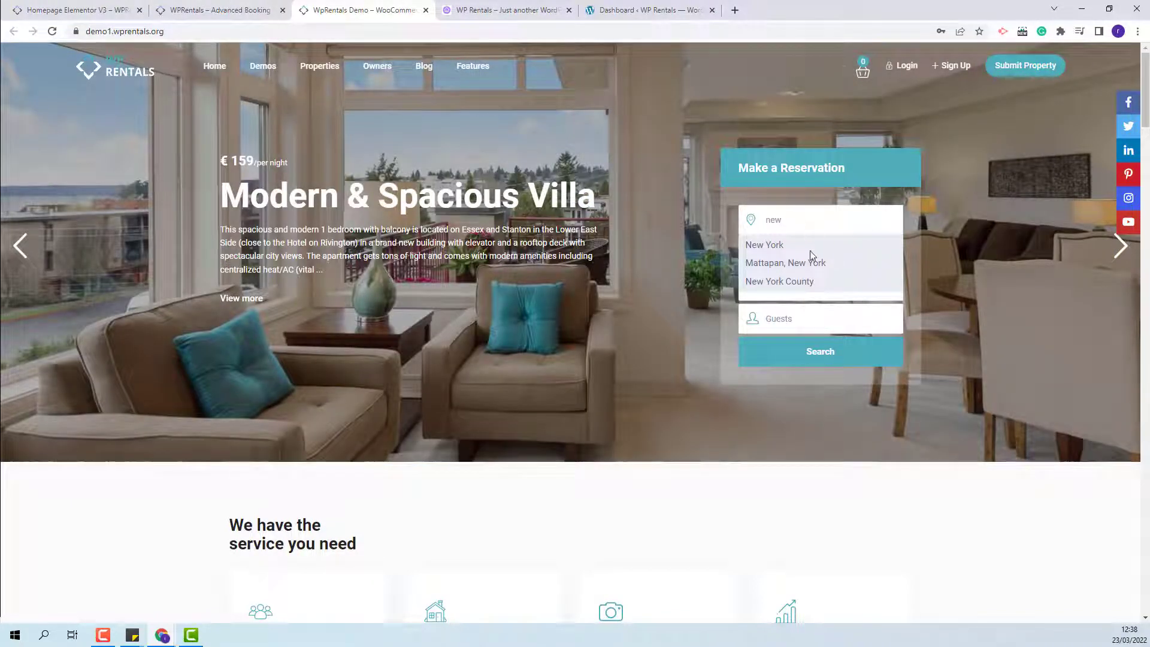
pyautogui.click(774, 246)
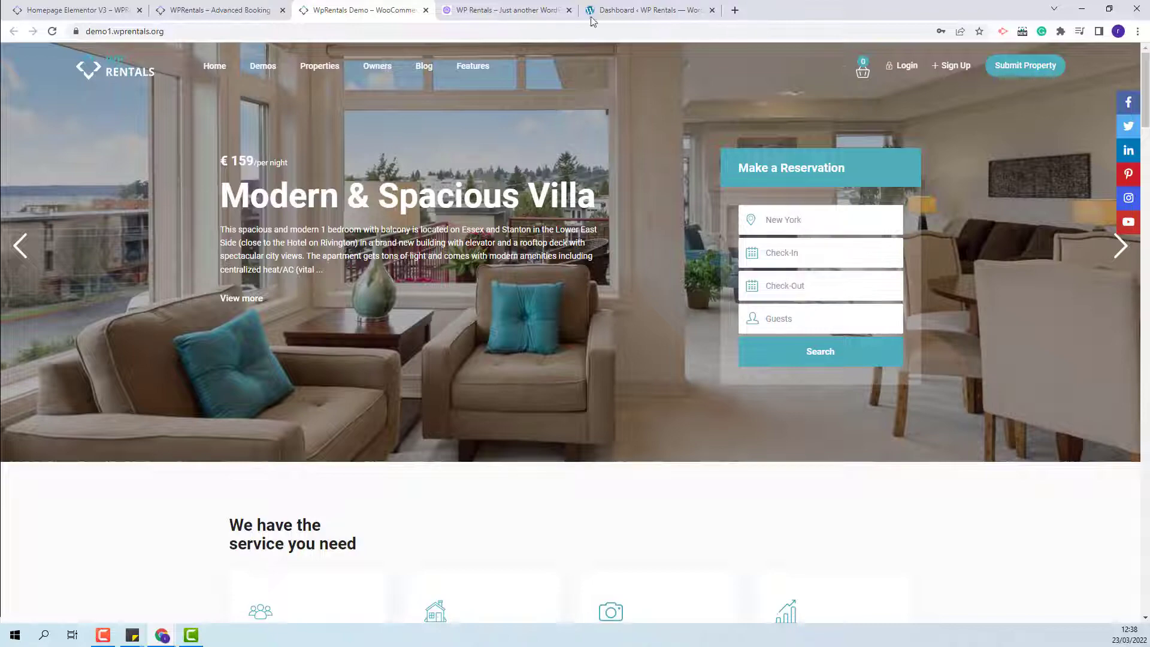
pyautogui.click(529, 9)
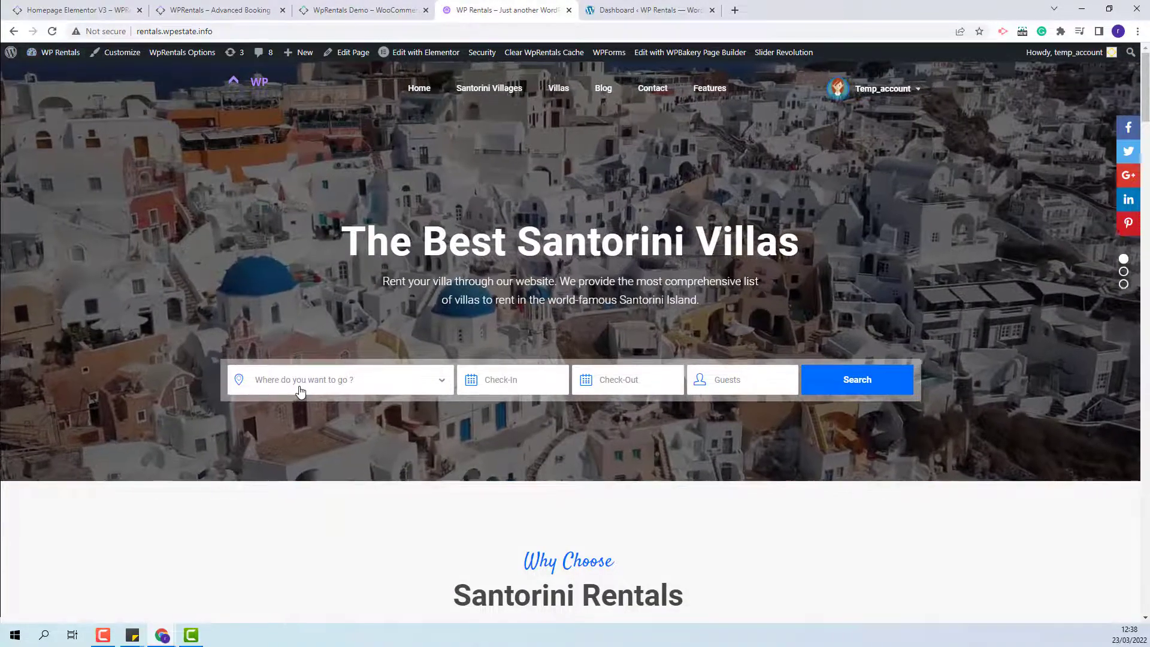
# Check the location field's list, then open WpRentals Options from the admin bar in a new tab.
pyautogui.click(299, 389)
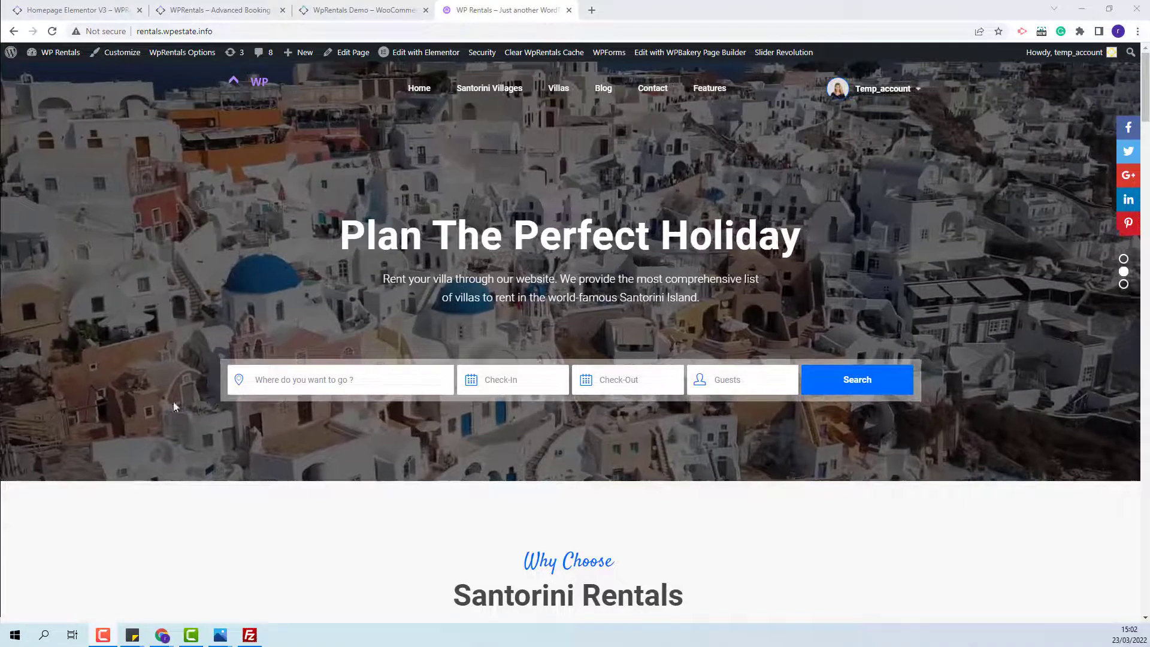
pyautogui.rightClick(187, 55)
pyautogui.click(187, 62)
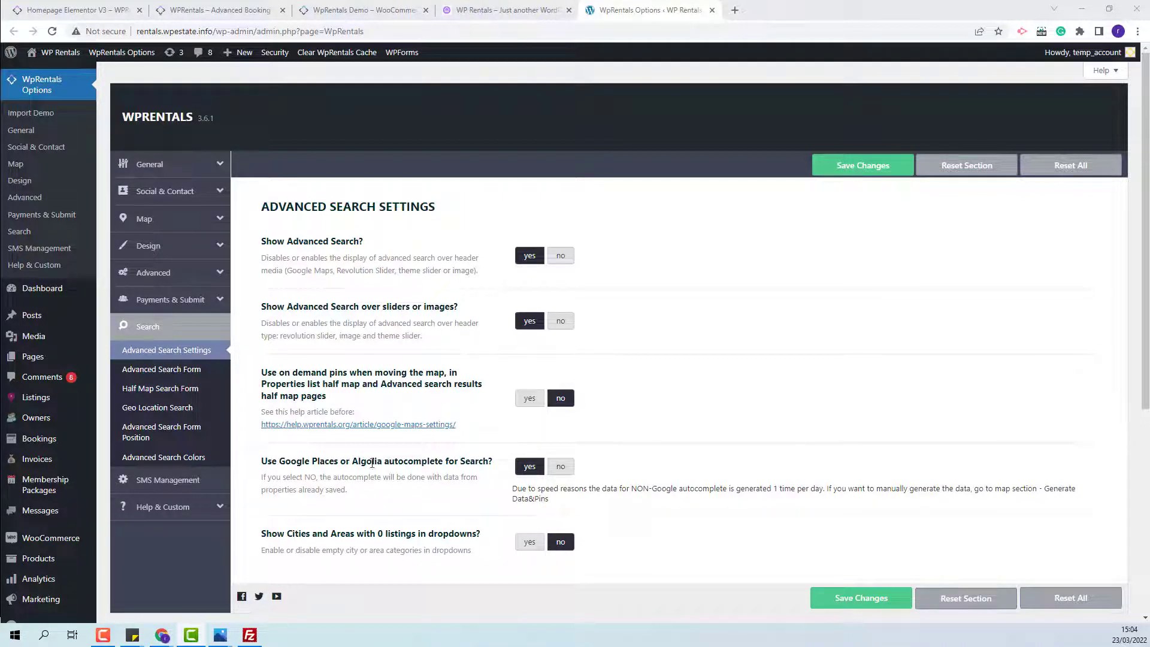
# Set 'Use Google Places or Algolia autocomplete' to no and save the changes.
pyautogui.click(562, 467)
pyautogui.scroll(-2, 340, 426)
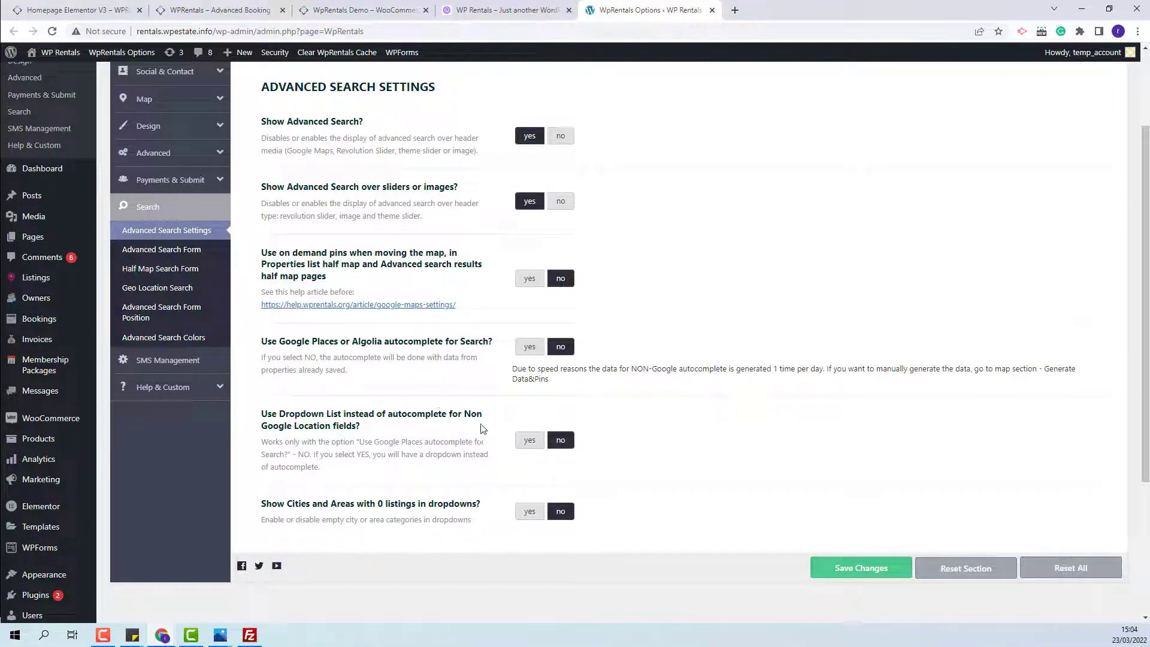
pyautogui.click(862, 568)
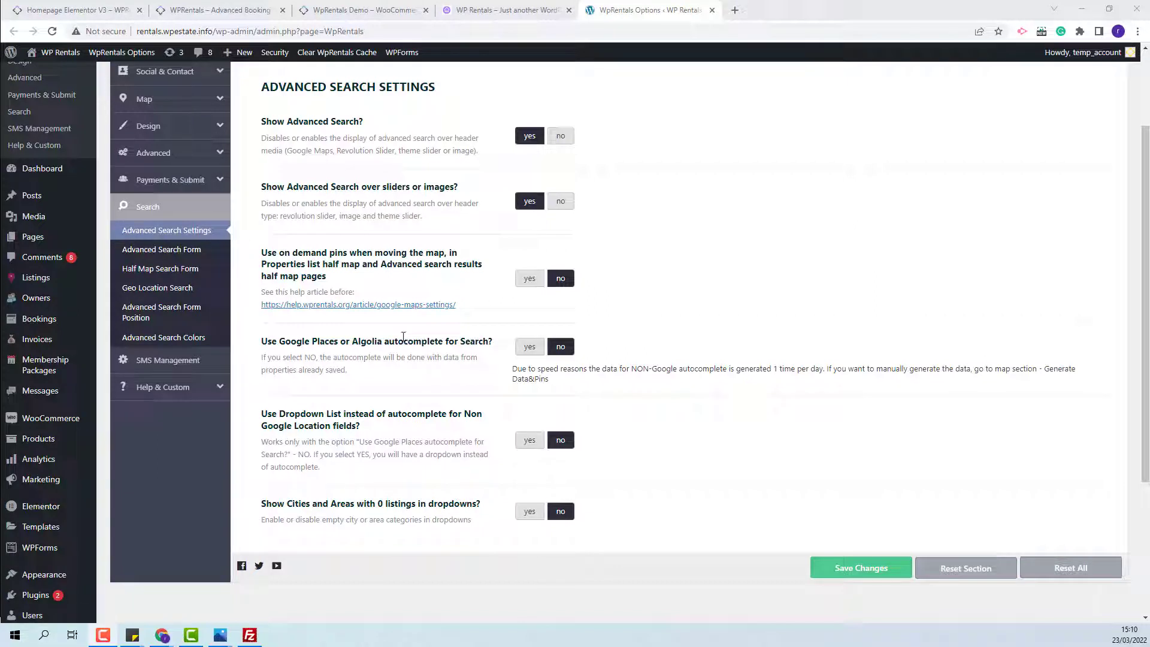
# Review the Listing Submit Page settings, then return to the site homepage's account menu.
pyautogui.click(158, 180)
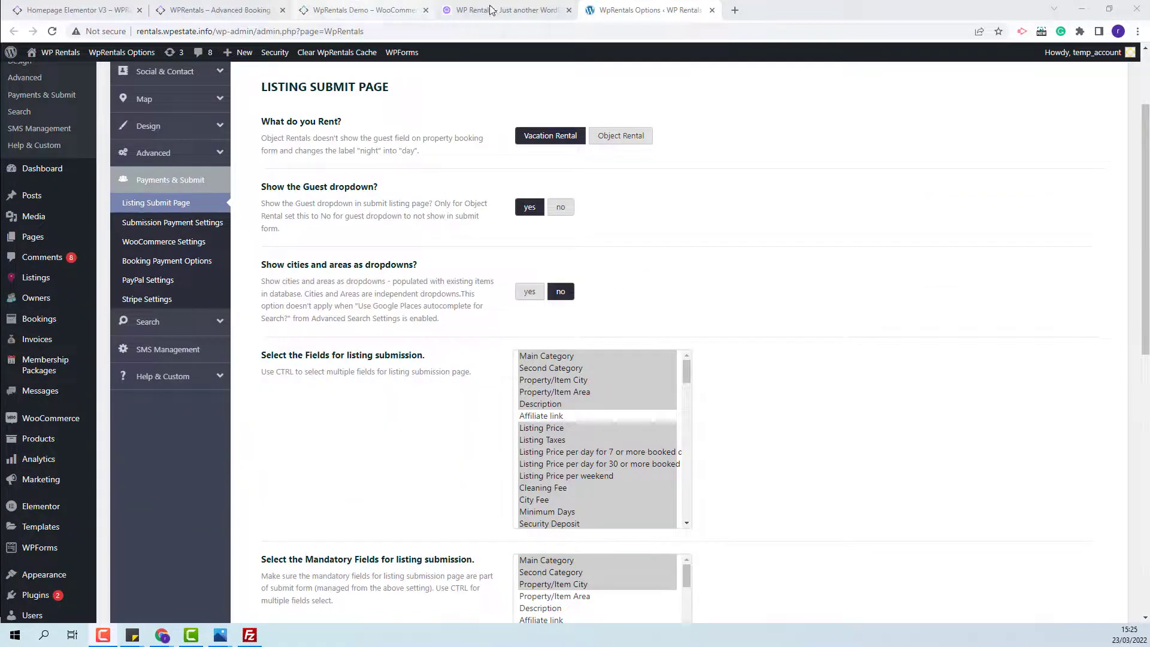
pyautogui.click(509, 16)
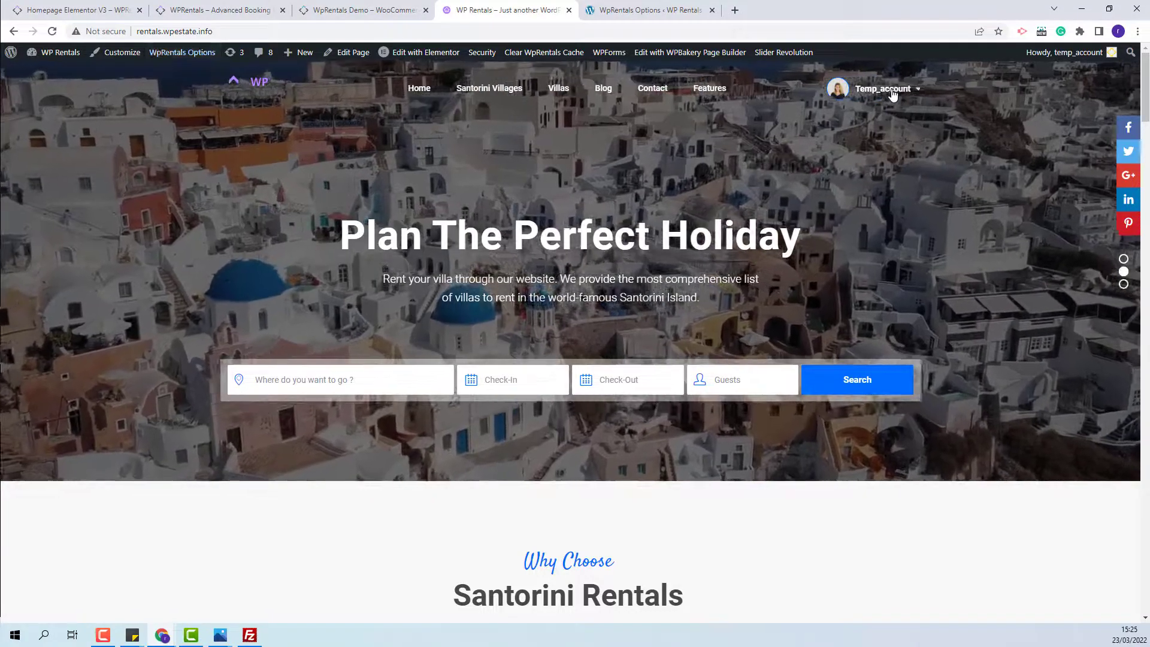
pyautogui.click(893, 93)
# Start a new listing titled Nice condo: category Condos, Private room, 12 guests.
pyautogui.click(899, 170)
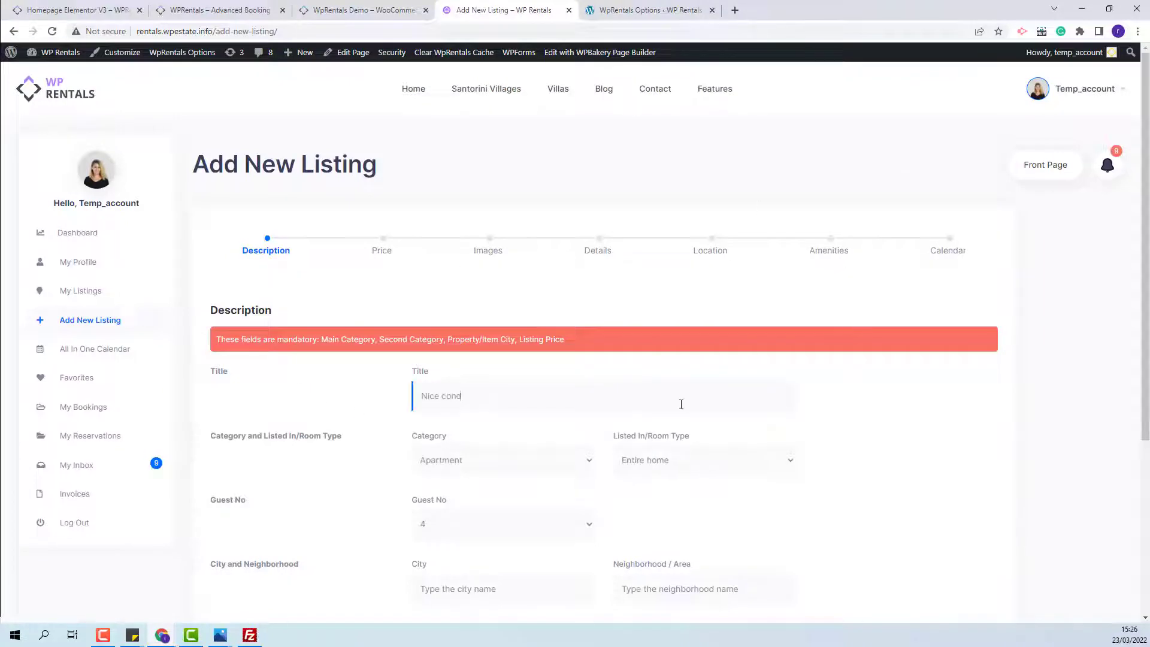
pyautogui.write('o')
pyautogui.click(493, 467)
pyautogui.press('Down')
pyautogui.press('Down')
pyautogui.press('Down')
pyautogui.press('Down')
pyautogui.press('Return')
pyautogui.click(678, 461)
pyautogui.click(676, 503)
pyautogui.click(542, 522)
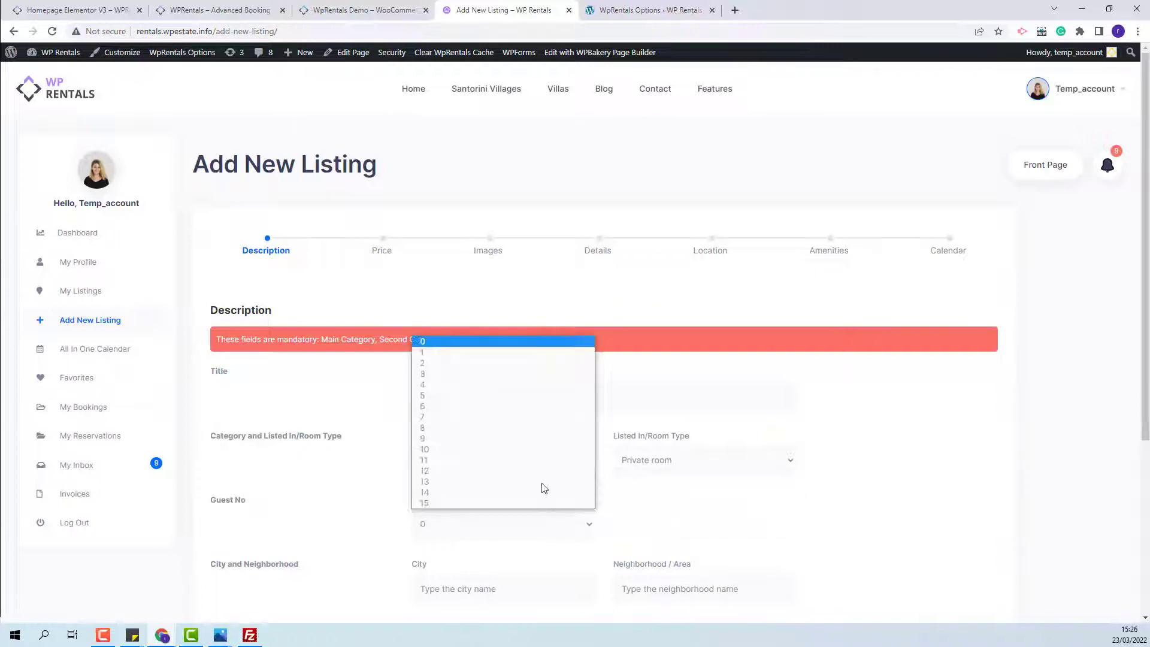
pyautogui.click(503, 471)
# Set the listing's city to London, area Greater London and country United Kingdom.
pyautogui.scroll(-3, 599, 419)
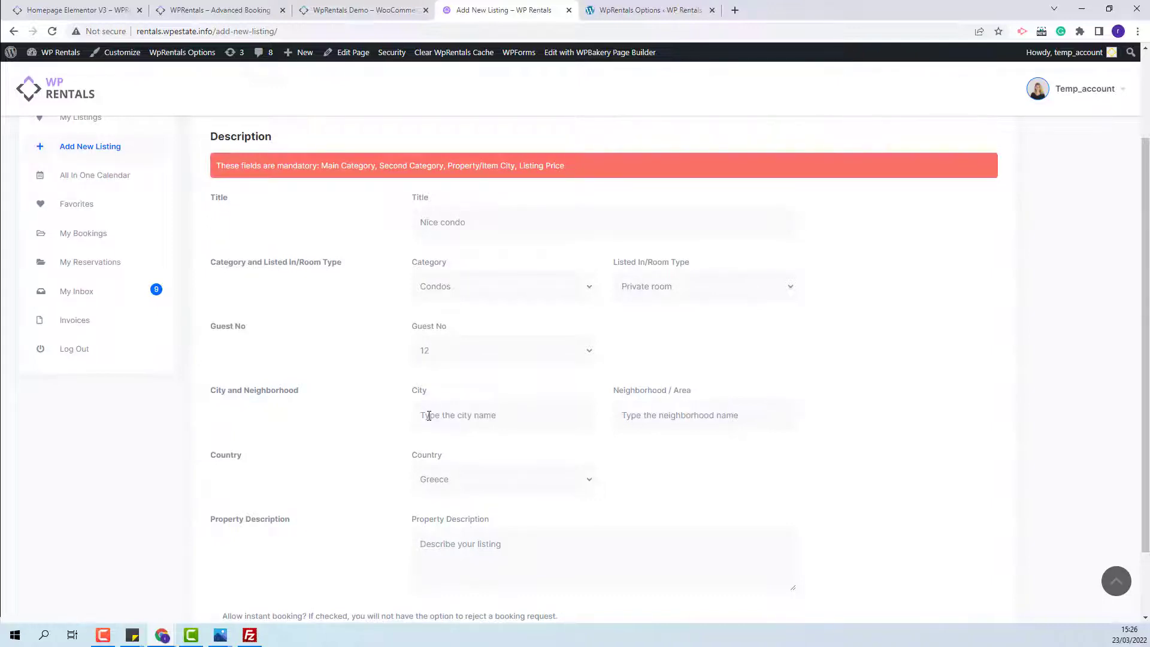
pyautogui.click(429, 415)
pyautogui.write('London')
pyautogui.click(696, 414)
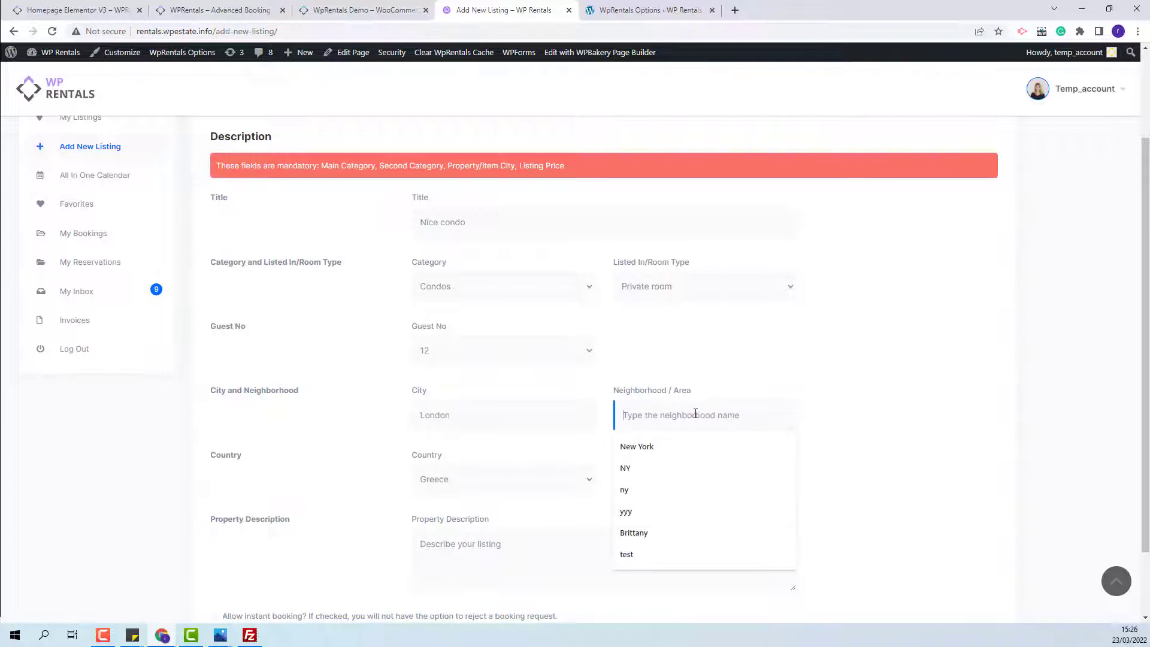
pyautogui.click(829, 443)
pyautogui.click(651, 415)
pyautogui.write('Greater London')
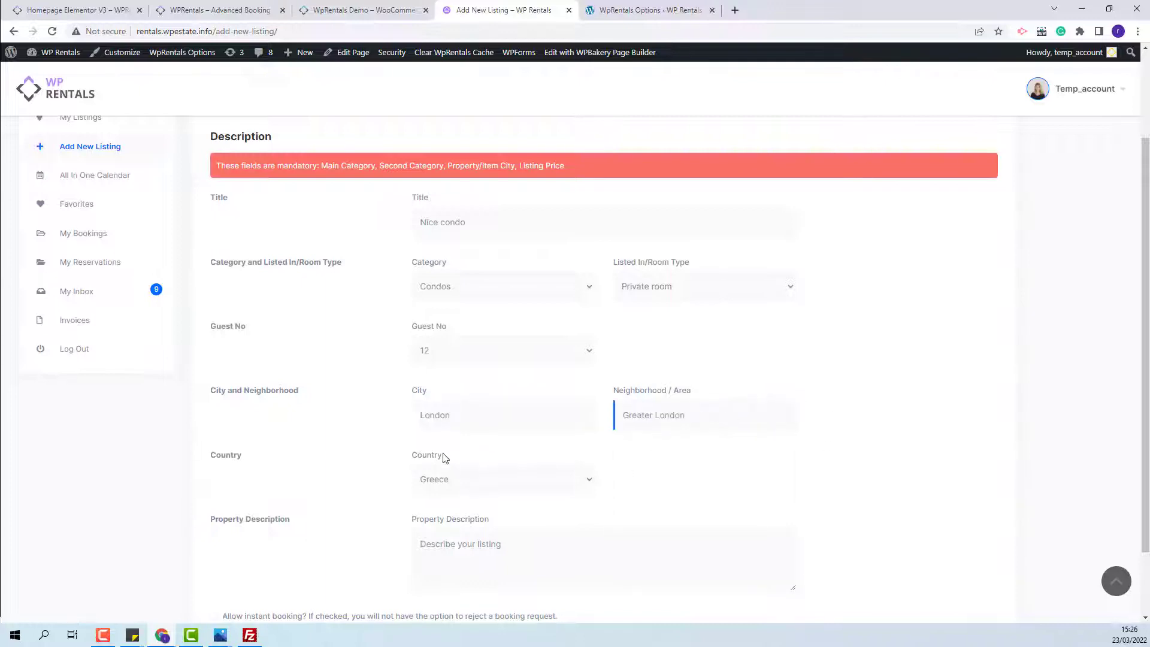
pyautogui.click(483, 487)
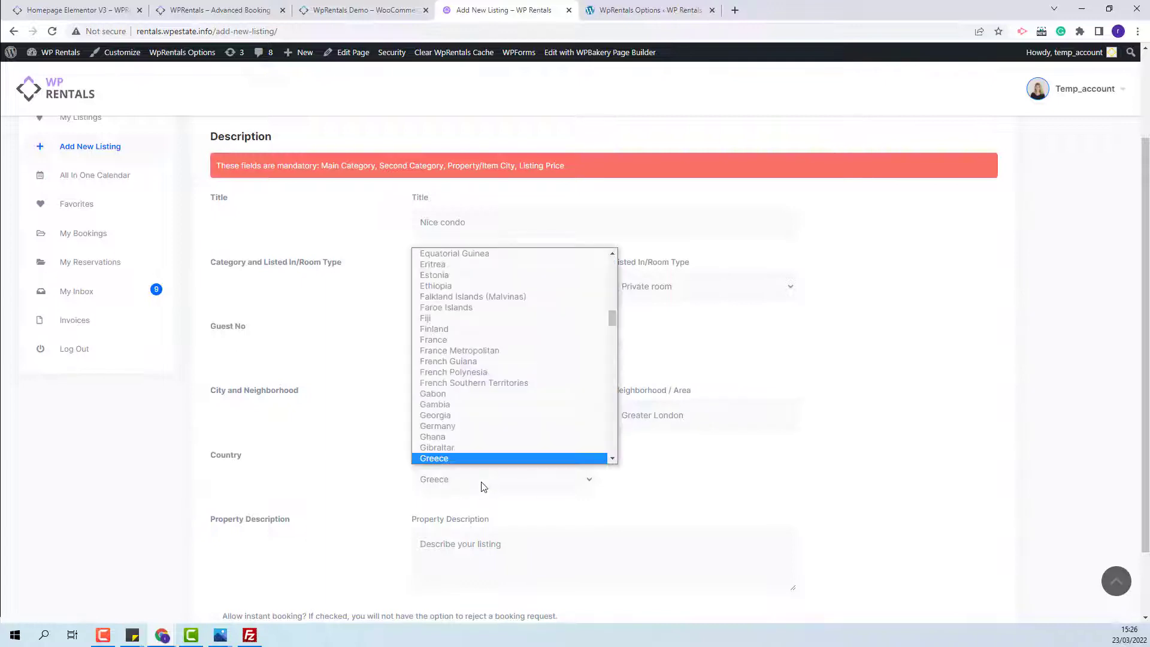
pyautogui.scroll(-20, 473, 389)
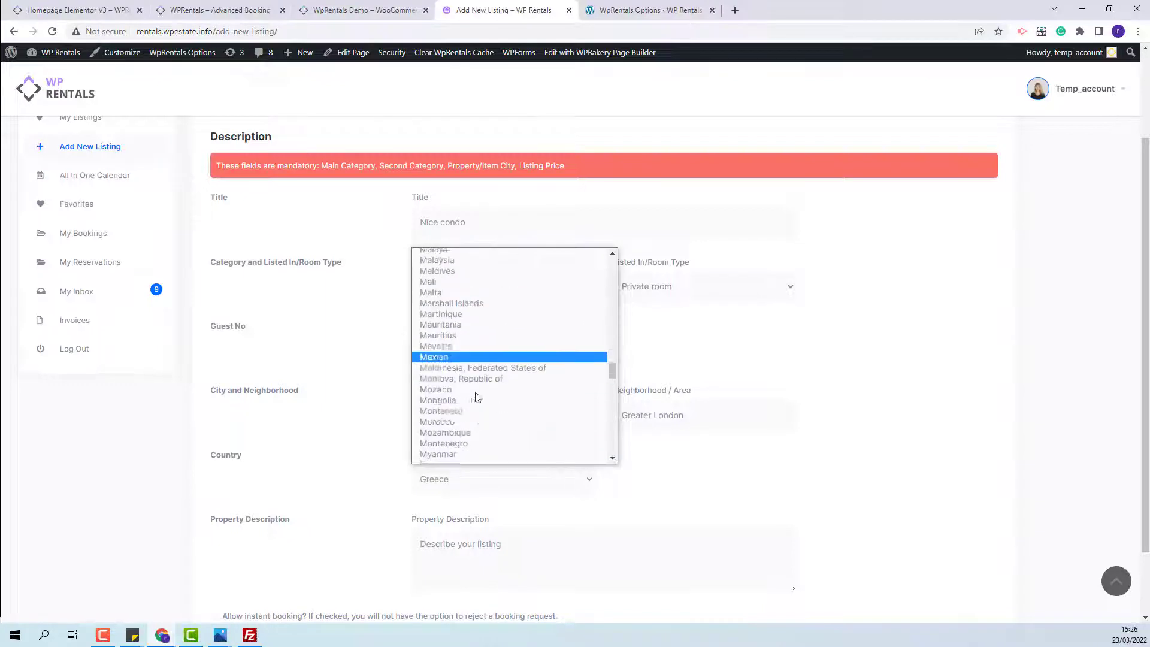
pyautogui.scroll(-5, 482, 389)
pyautogui.click(487, 286)
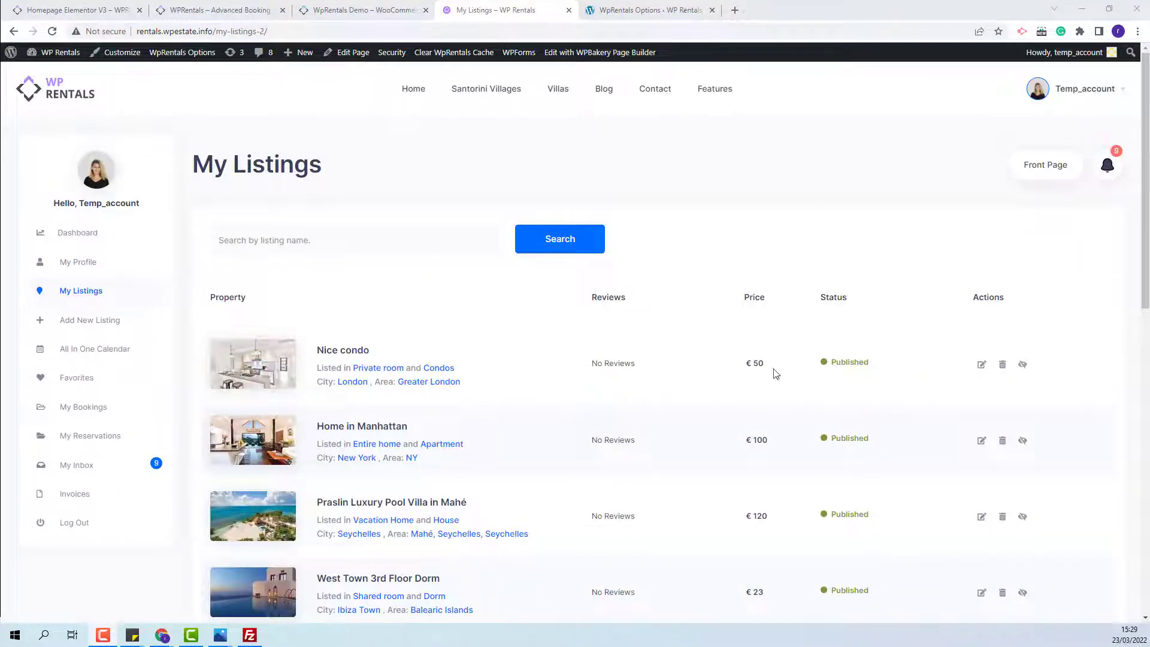
# Open Nice condo in a new tab and confirm its address reads London, Greater London.
pyautogui.rightClick(330, 351)
pyautogui.click(359, 354)
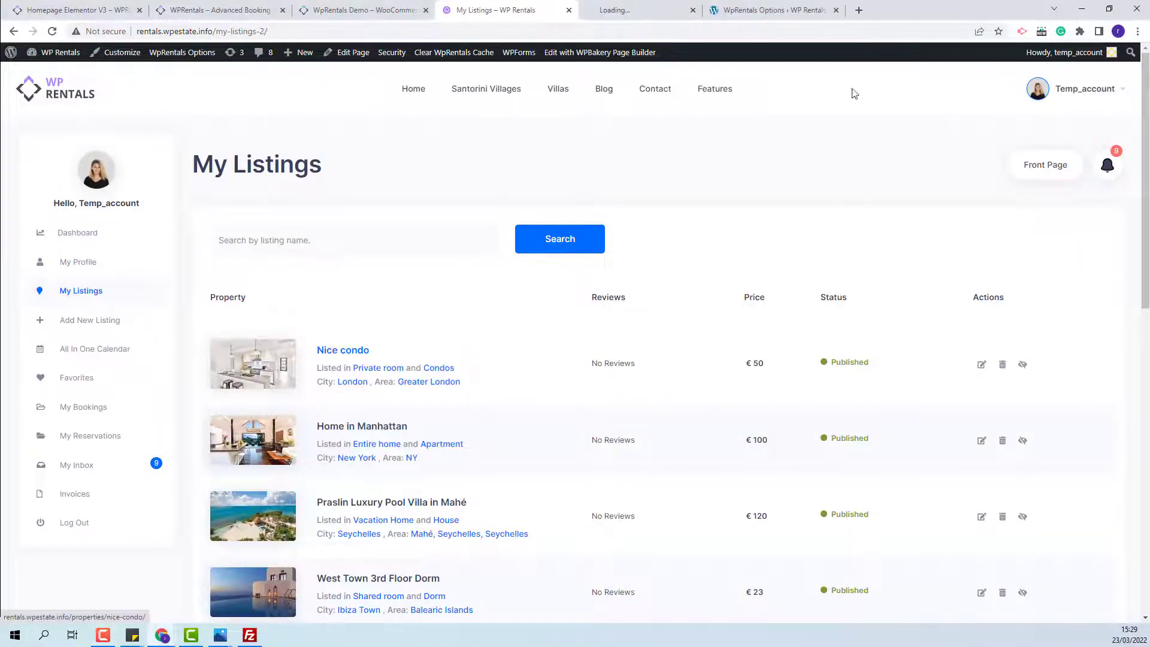
pyautogui.click(617, 7)
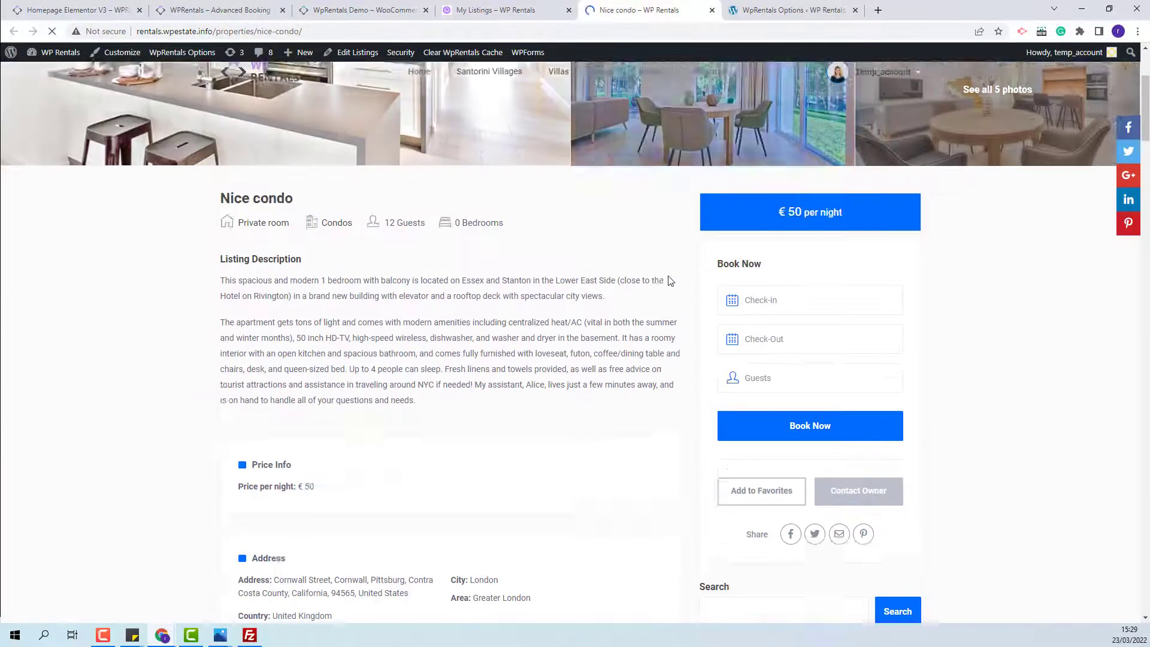
pyautogui.scroll(-4, 669, 281)
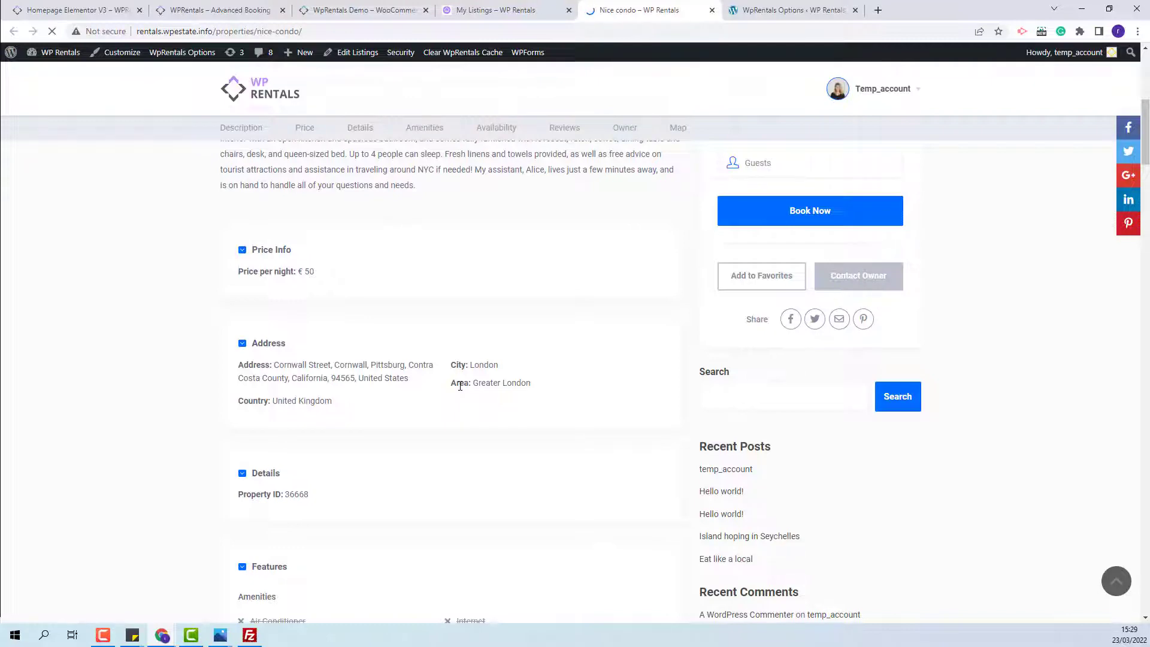
pyautogui.click(791, 10)
# Check the Neighborhood / Area list shows Greater London under city London with 1 listing.
pyautogui.moveTo(24, 281)
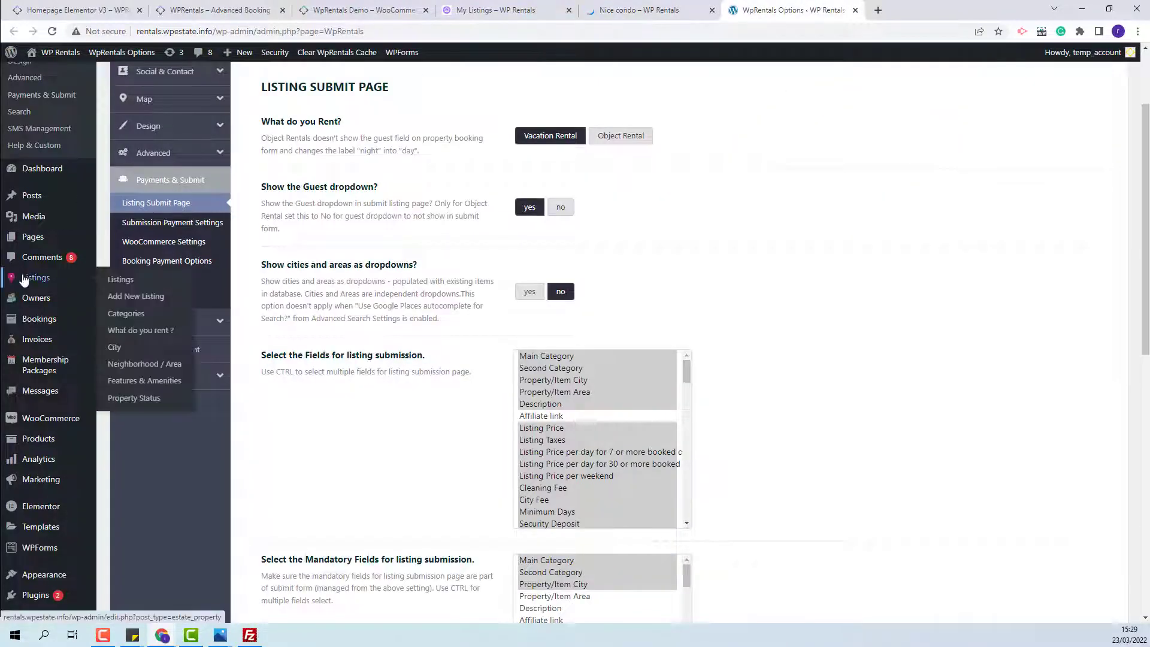
pyautogui.click(114, 347)
pyautogui.rightClick(114, 347)
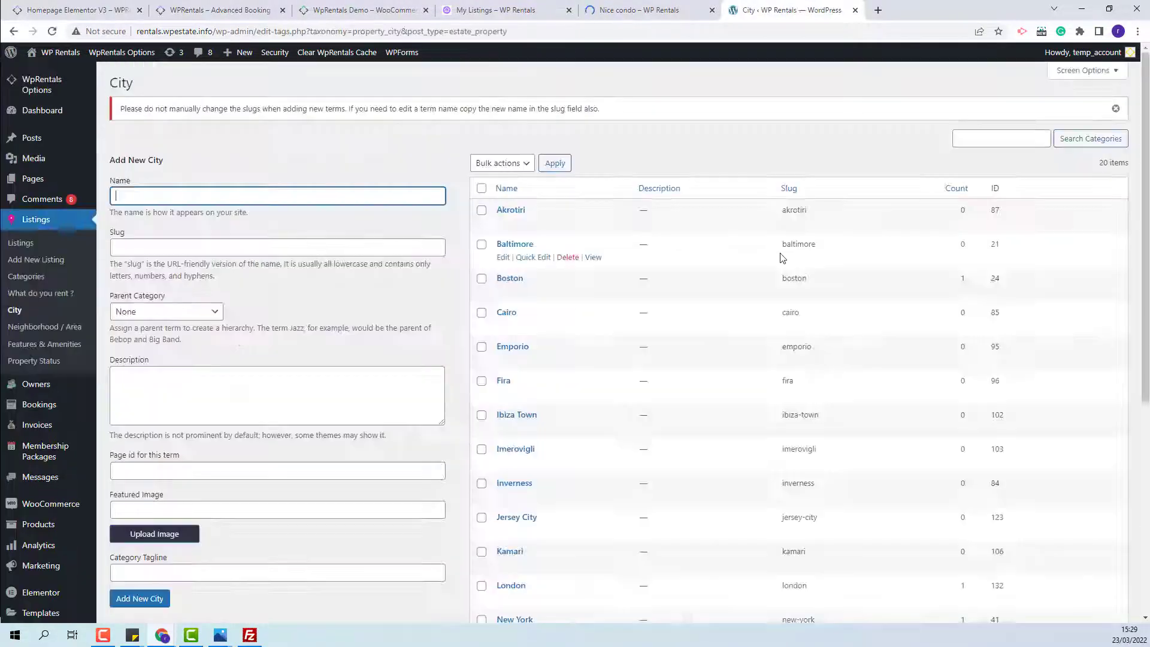
pyautogui.scroll(-3, 782, 258)
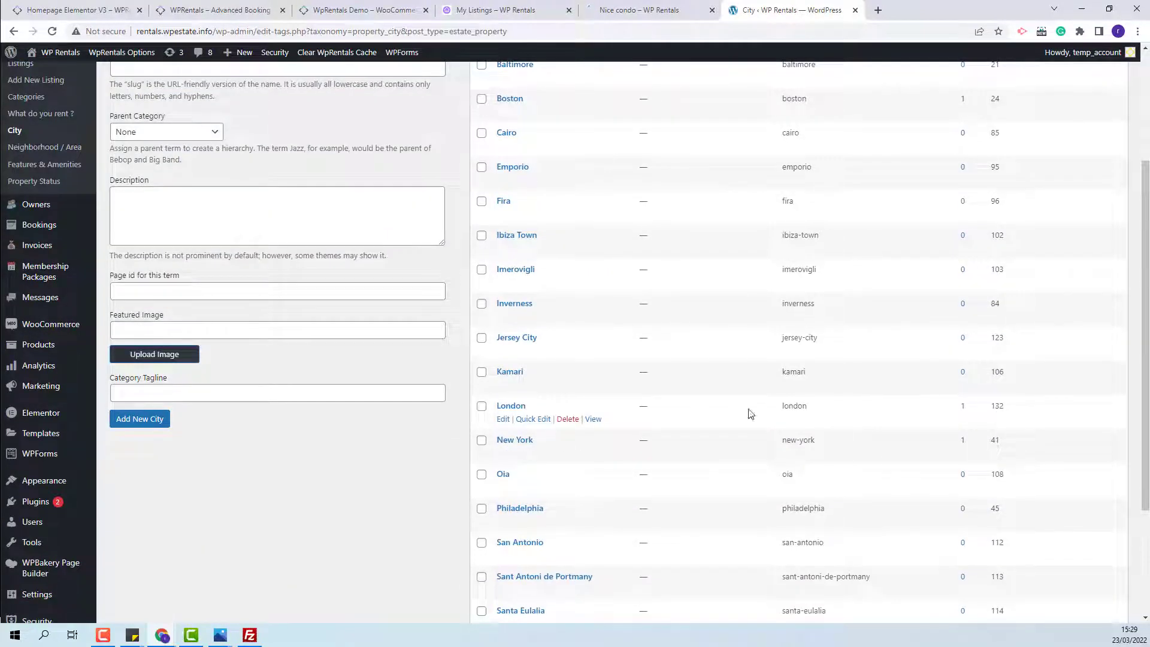
pyautogui.click(42, 149)
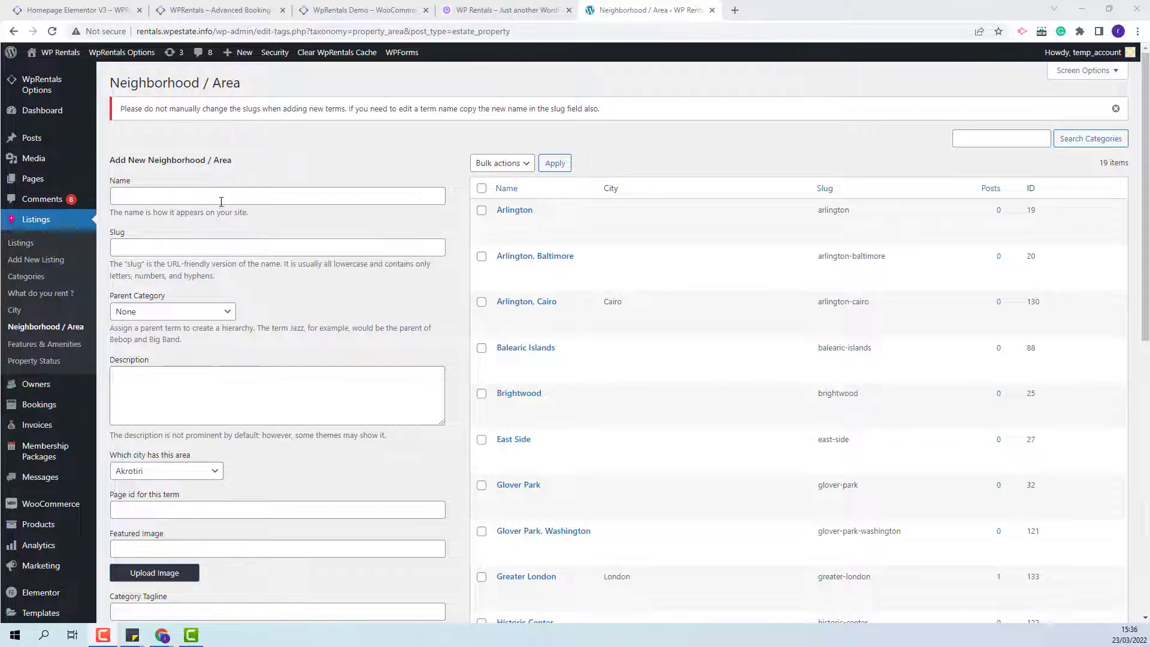
pyautogui.moveTo(48, 96)
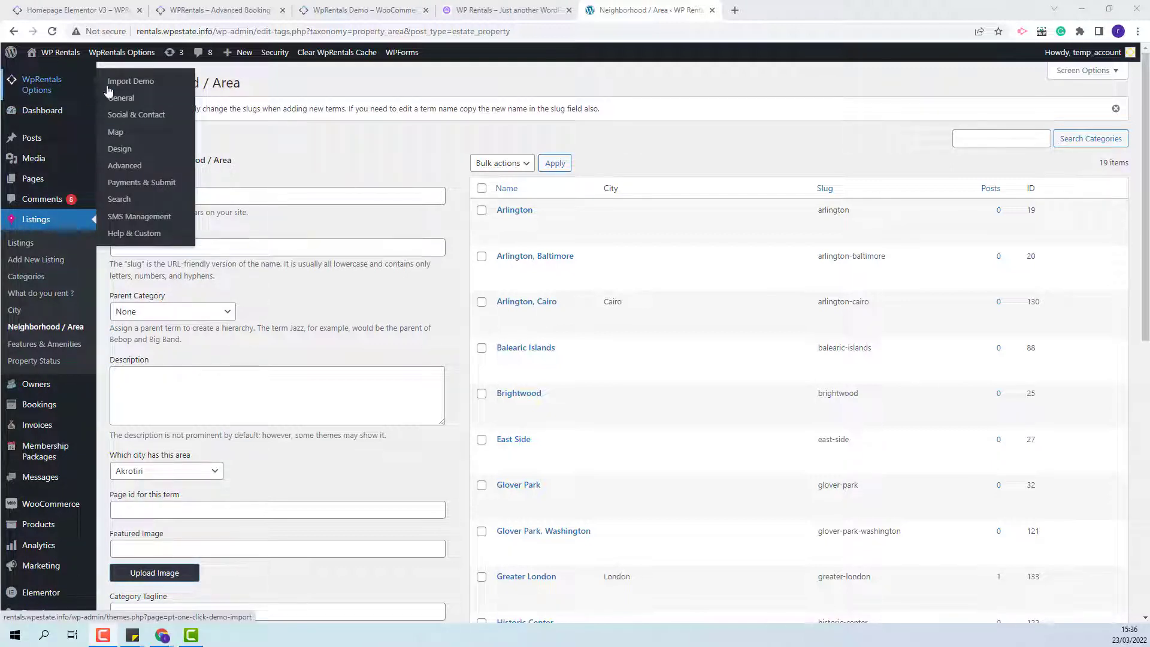
# Regenerate the autocomplete data in Map > Generate Data & Pins and save.
pyautogui.click(117, 134)
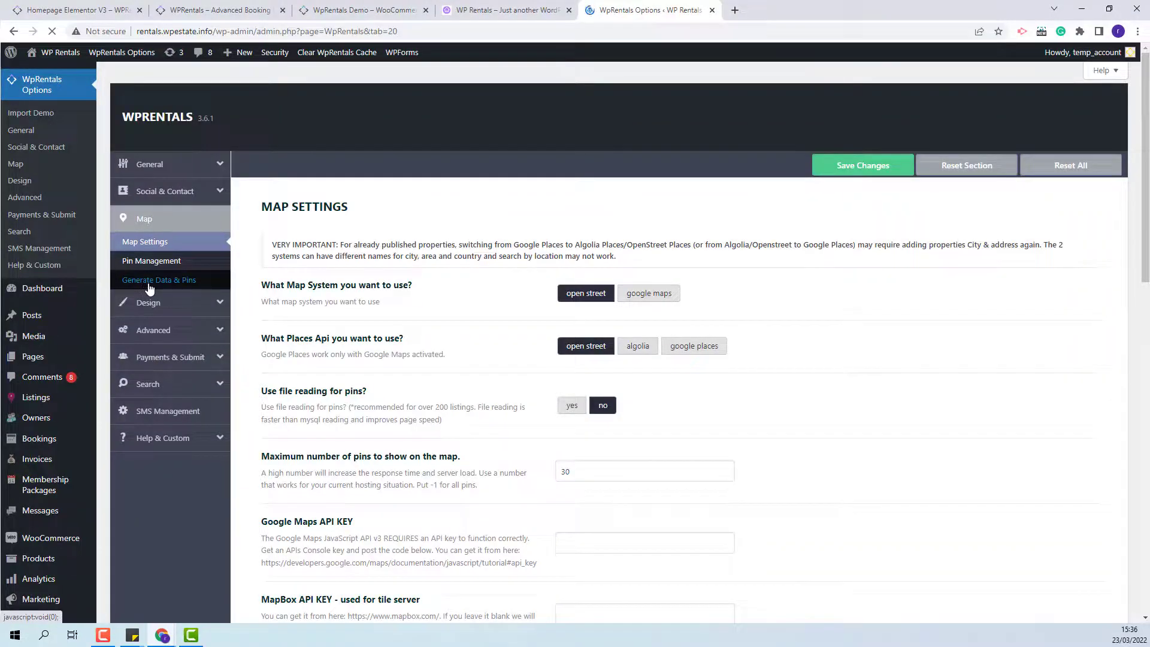
pyautogui.click(176, 286)
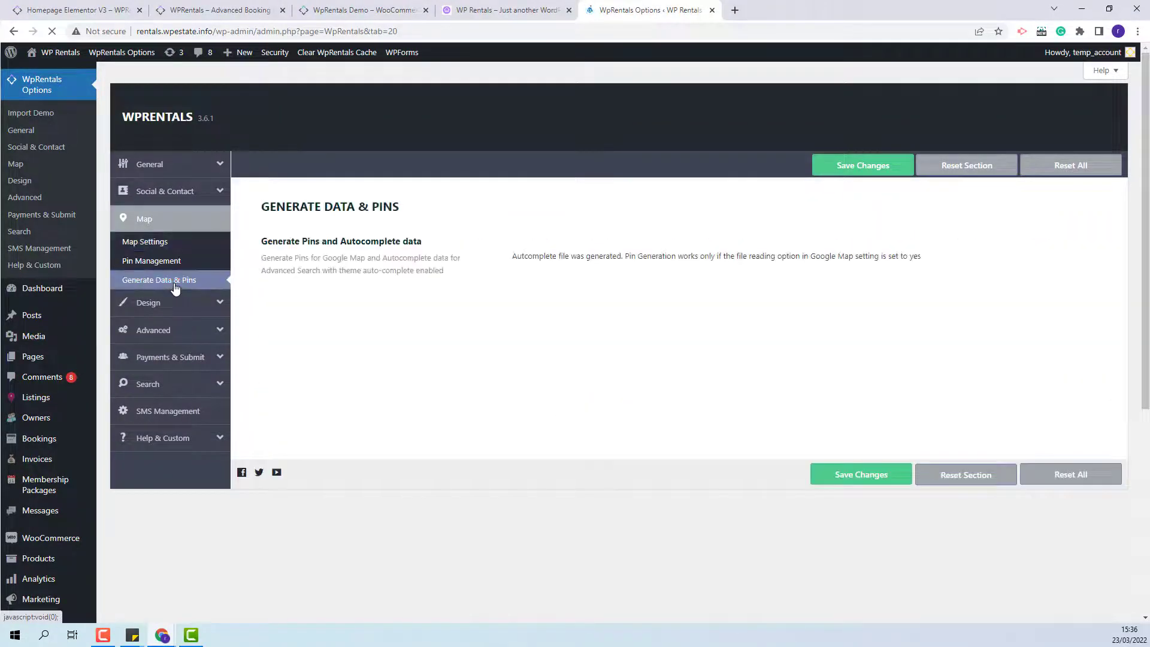
pyautogui.click(862, 166)
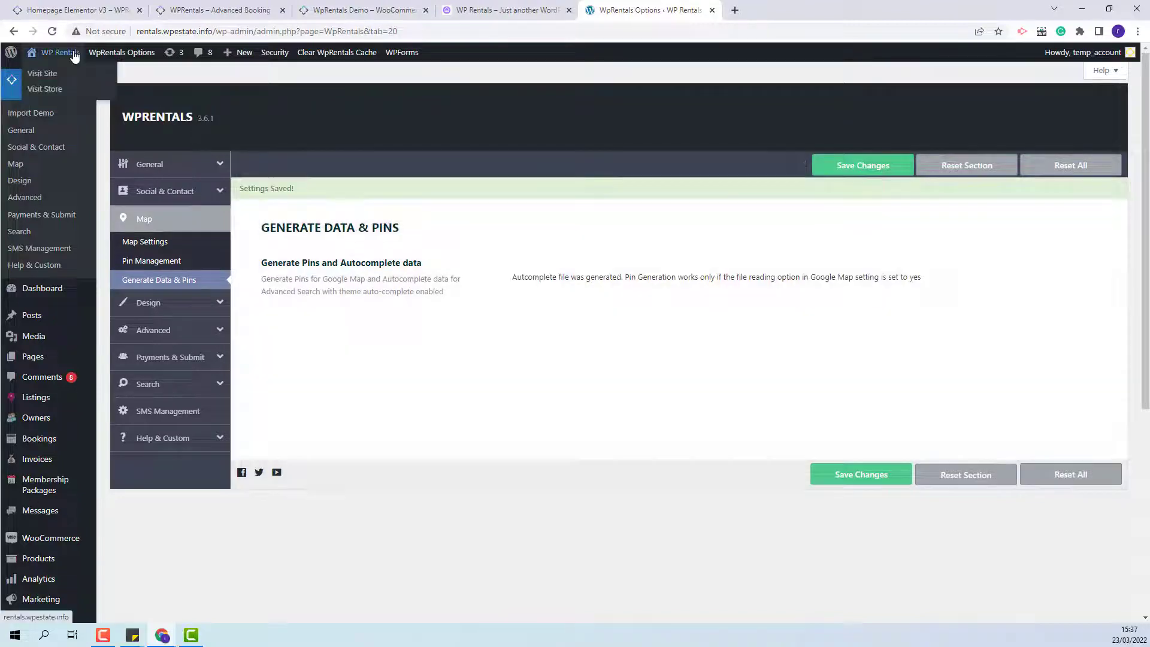
# Open the WP Rentals front page in a new tab.
pyautogui.rightClick(69, 51)
pyautogui.click(101, 57)
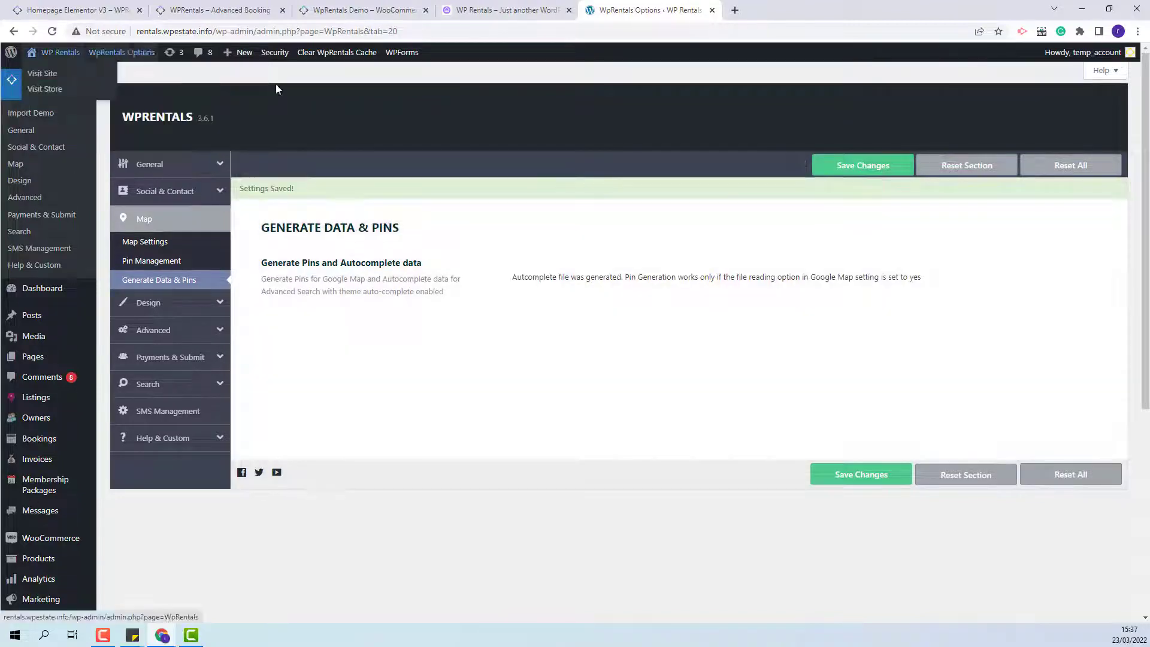
pyautogui.click(796, 11)
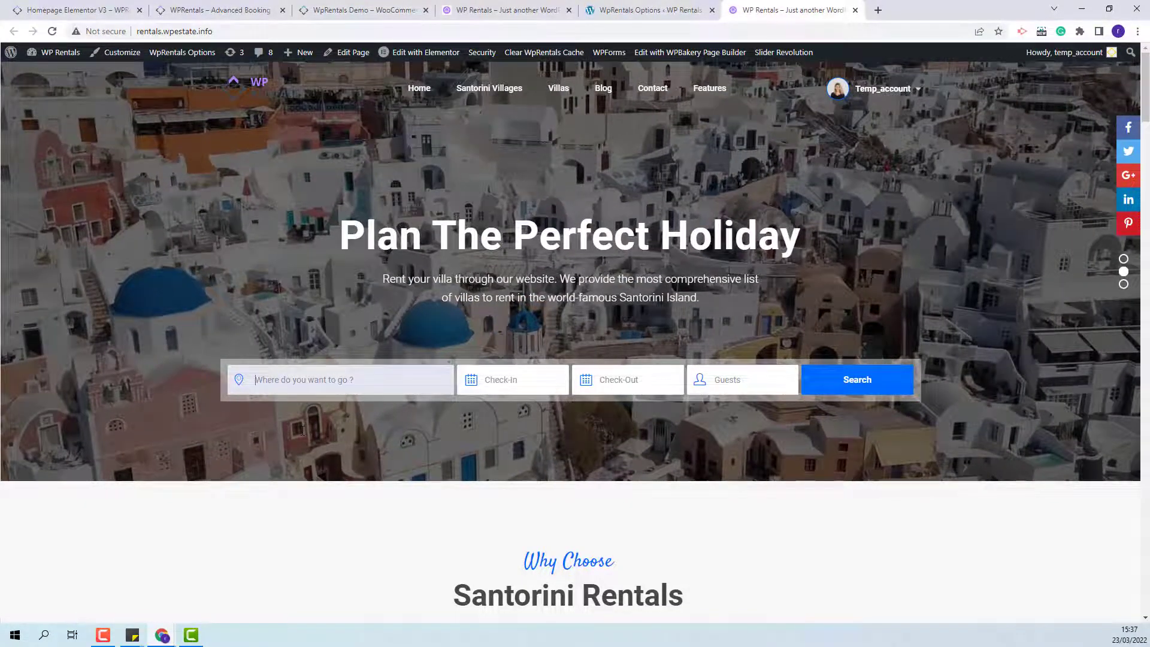
# Search the homepage for London via the 'Lon' suggestion, returning the Nice condo at €50/night.
pyautogui.write('Lon')
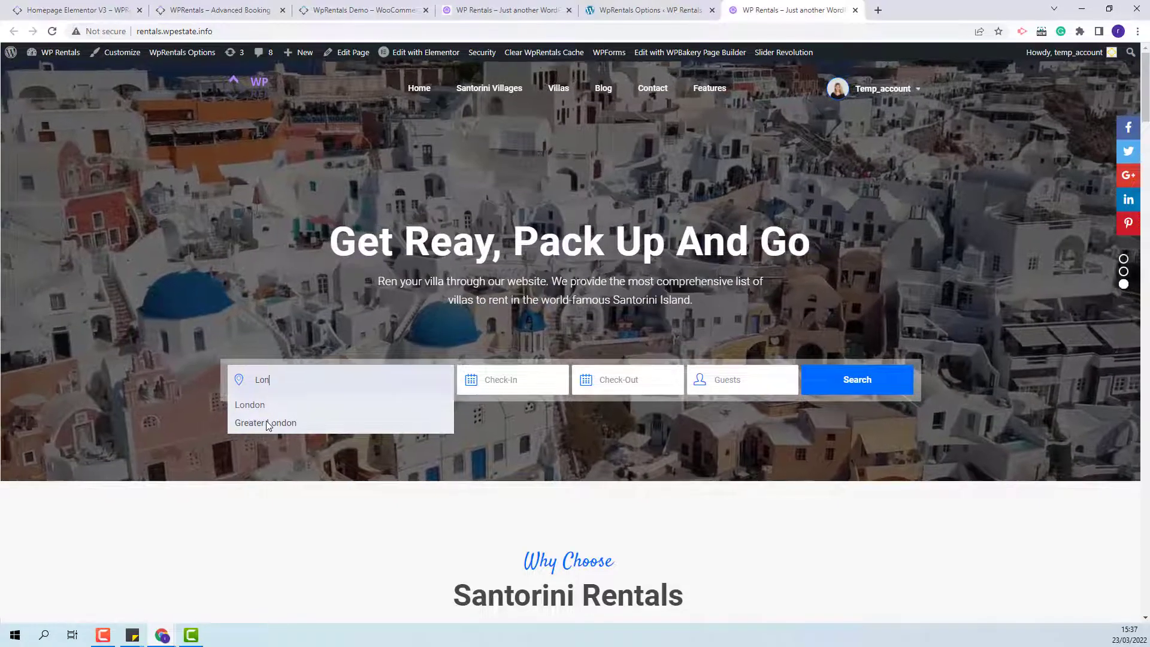
pyautogui.click(260, 406)
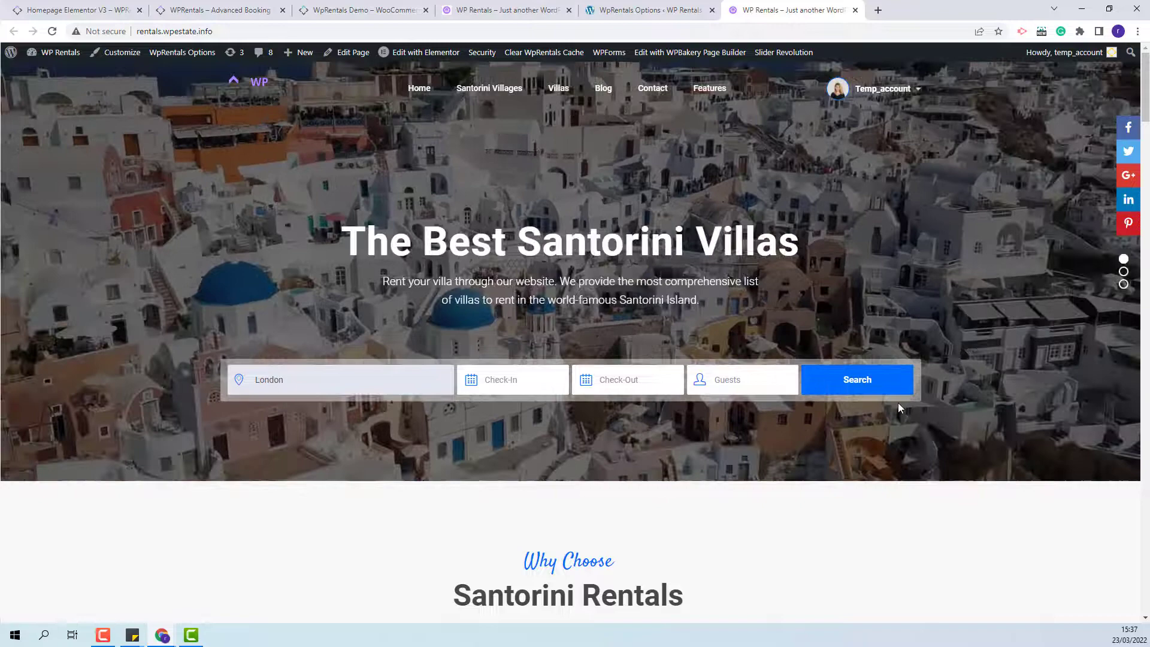
pyautogui.click(871, 388)
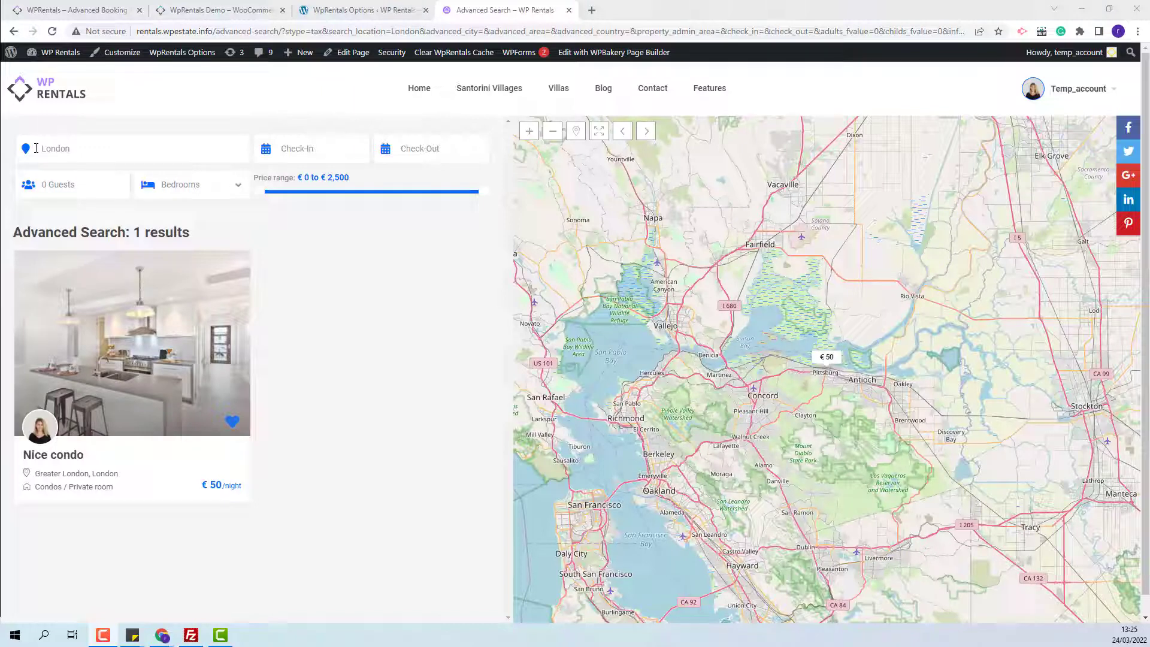
# Set 'Show cities and areas as dropdowns' to yes, save, and return to the London results.
pyautogui.click(357, 6)
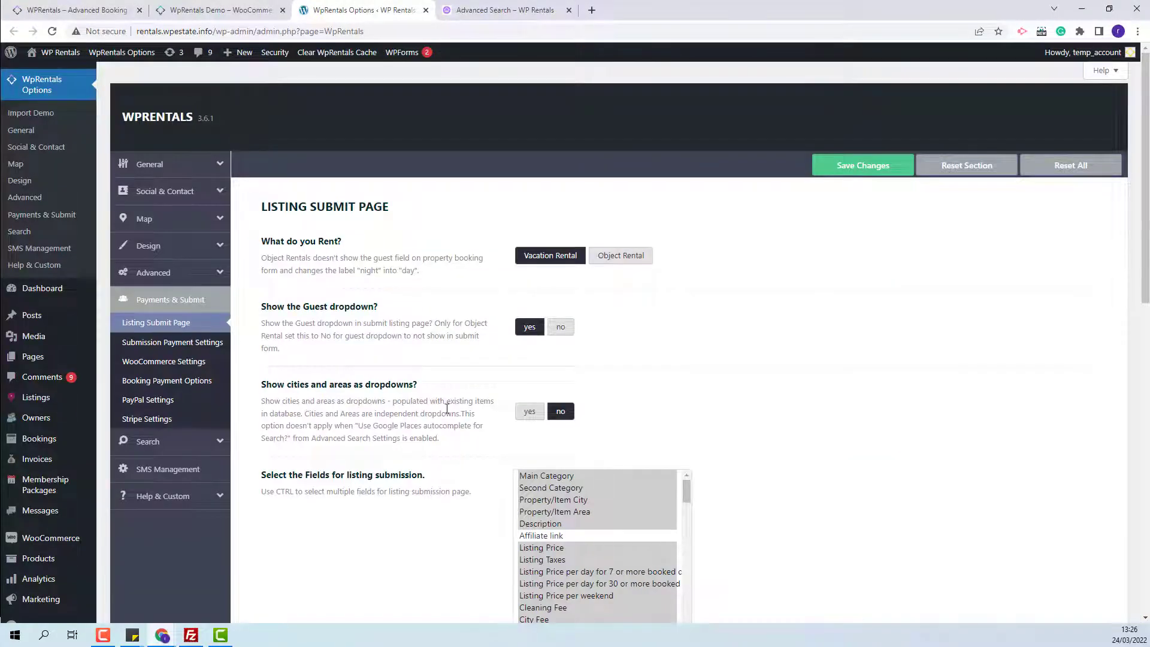
pyautogui.click(529, 411)
pyautogui.click(876, 174)
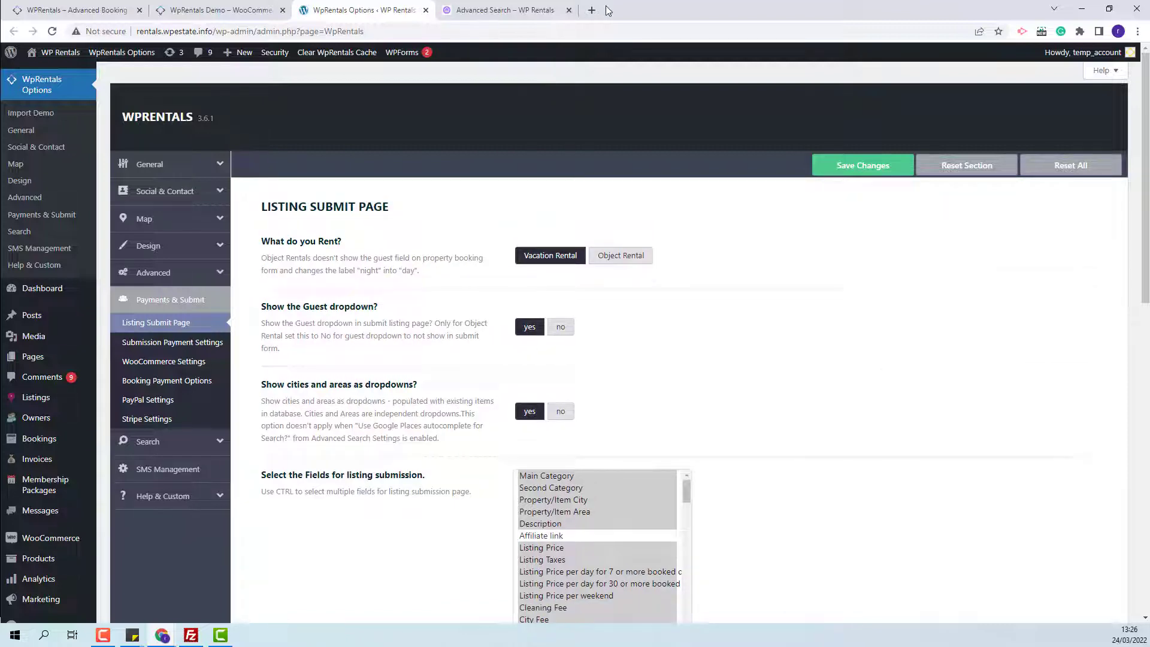
pyautogui.click(508, 10)
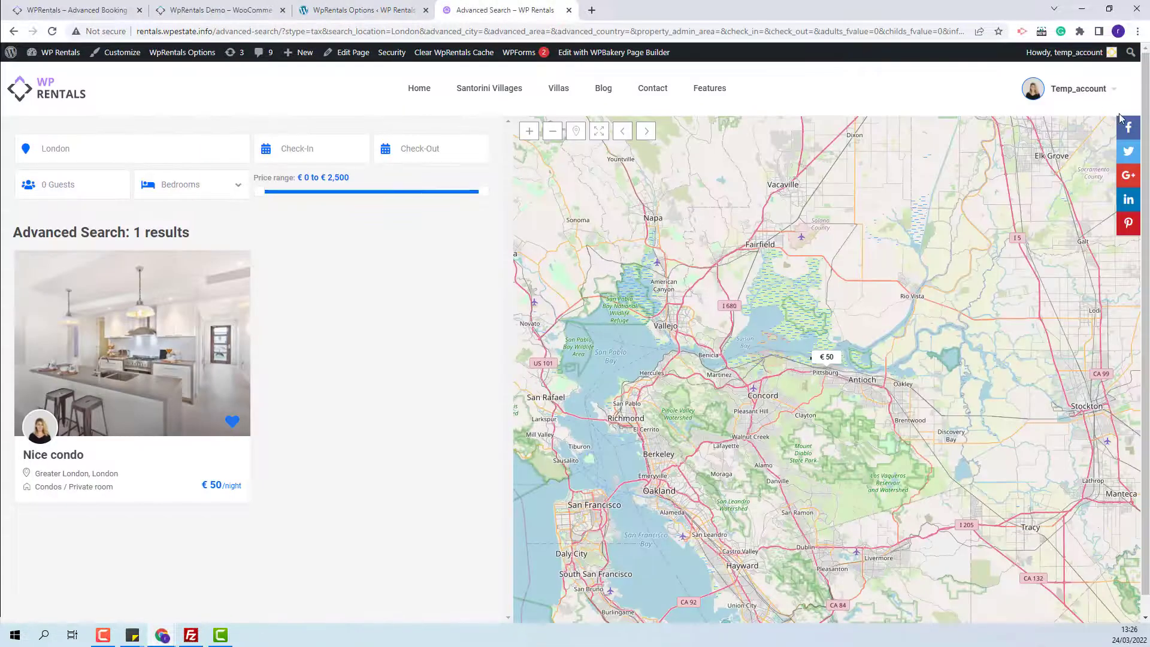
# Start a new listing titled 'Great house' as an Apartment, Entire home, for 2 guests.
pyautogui.click(1100, 91)
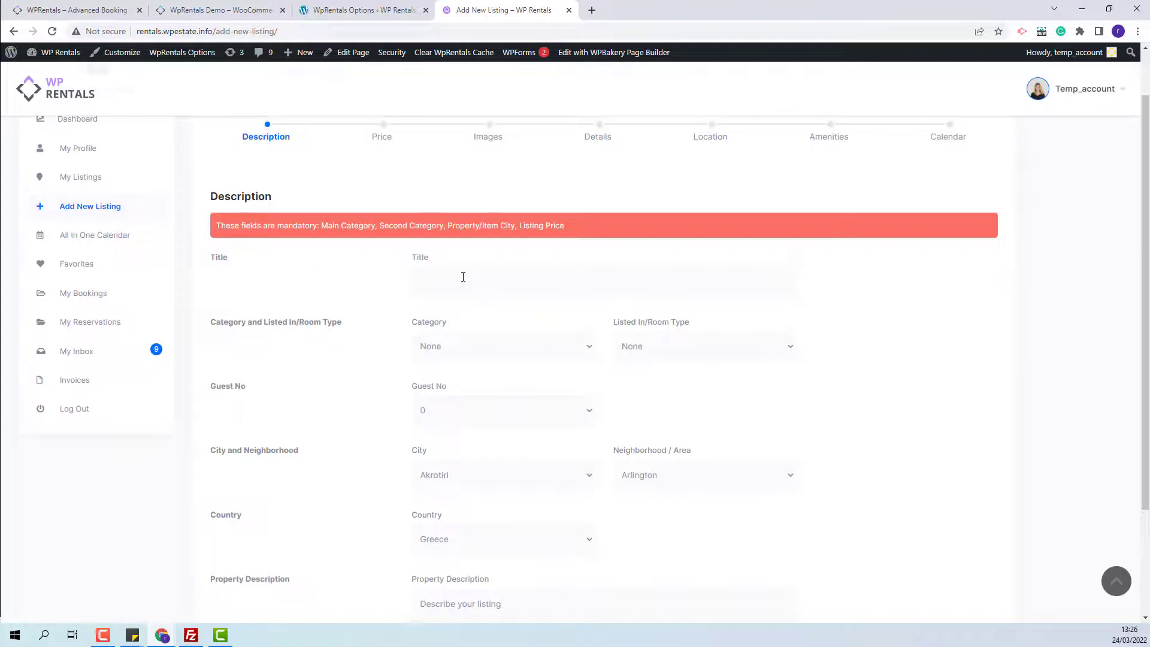
pyautogui.click(463, 277)
pyautogui.write('Great house')
pyautogui.click(503, 346)
pyautogui.click(455, 371)
pyautogui.click(503, 410)
pyautogui.click(457, 451)
pyautogui.scroll(-1, 513, 486)
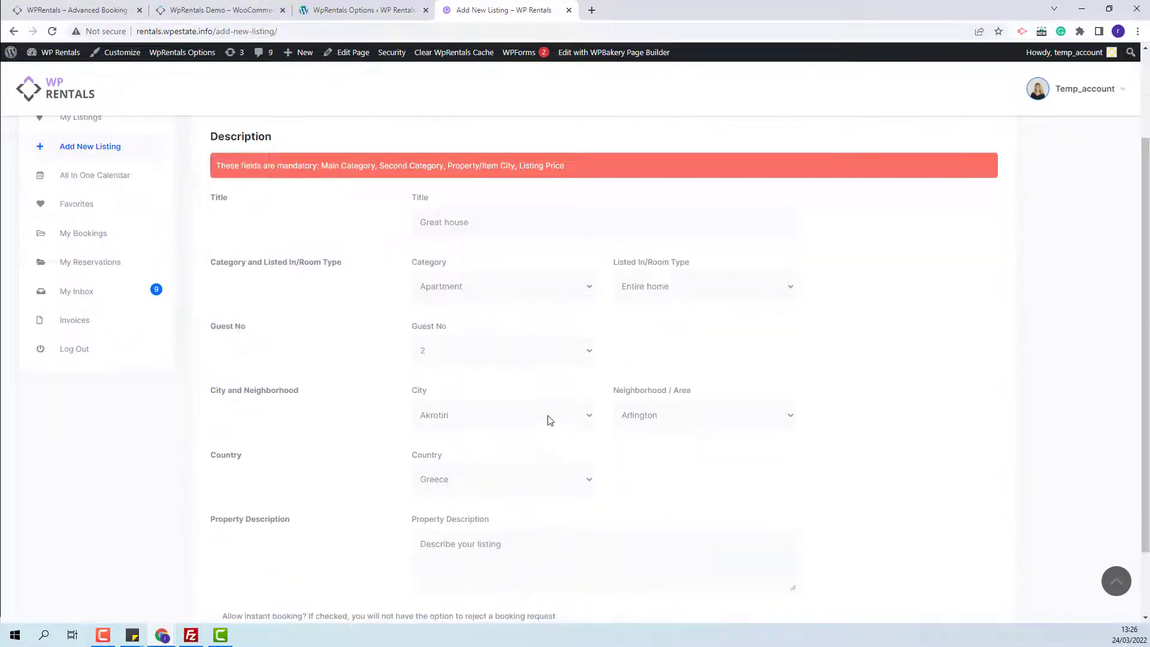
# Set the listing's location to London, Greater London, United Kingdom.
pyautogui.click(543, 427)
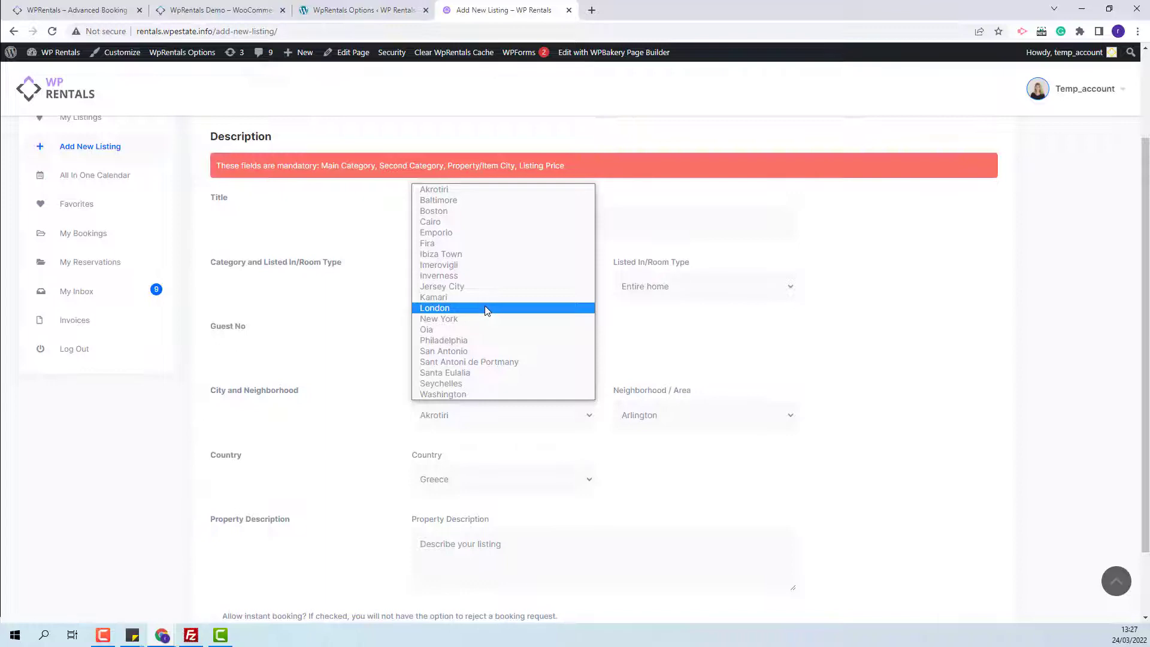
pyautogui.click(446, 307)
pyautogui.click(663, 418)
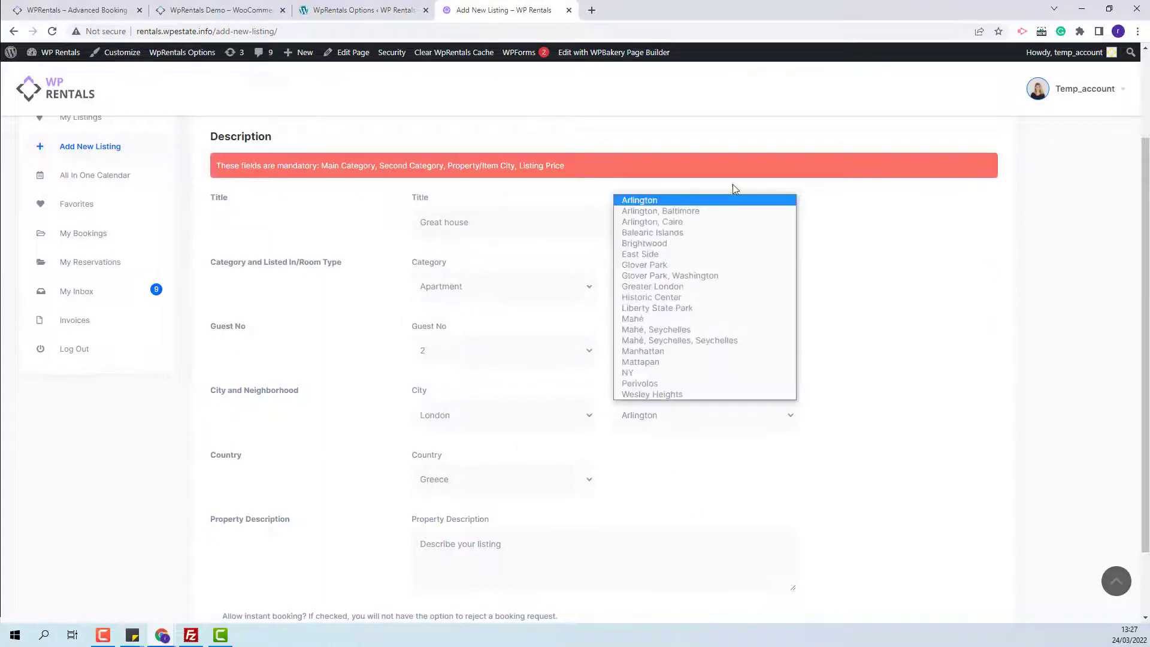
pyautogui.click(683, 286)
pyautogui.click(496, 482)
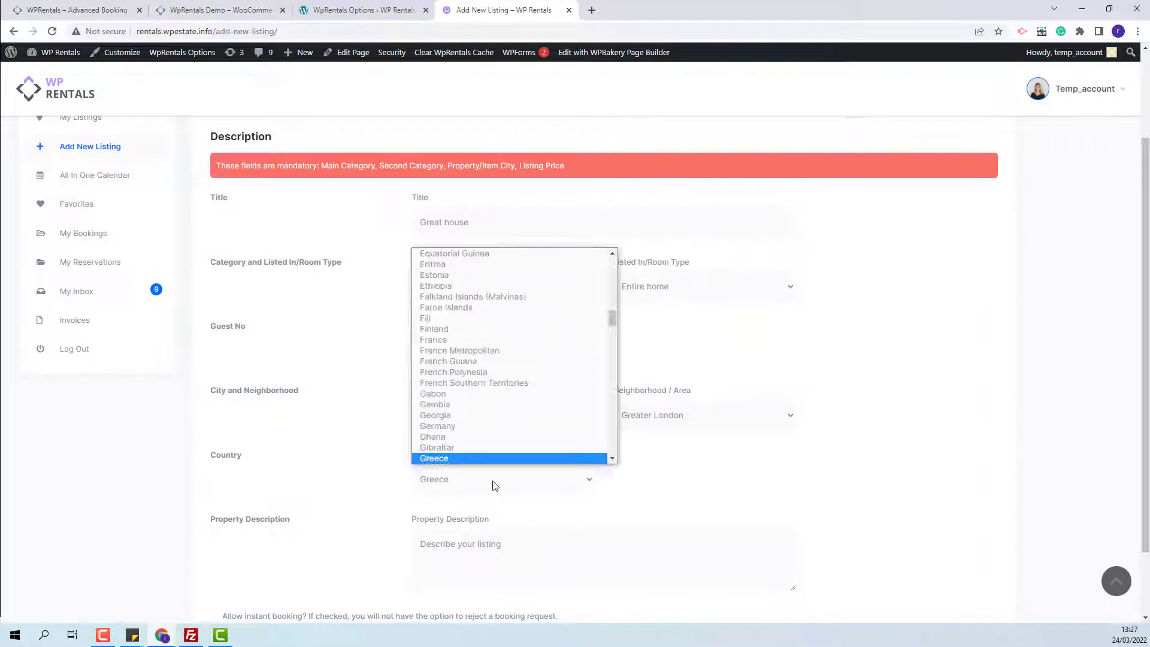
pyautogui.scroll(-2, 509, 221)
pyautogui.click(480, 395)
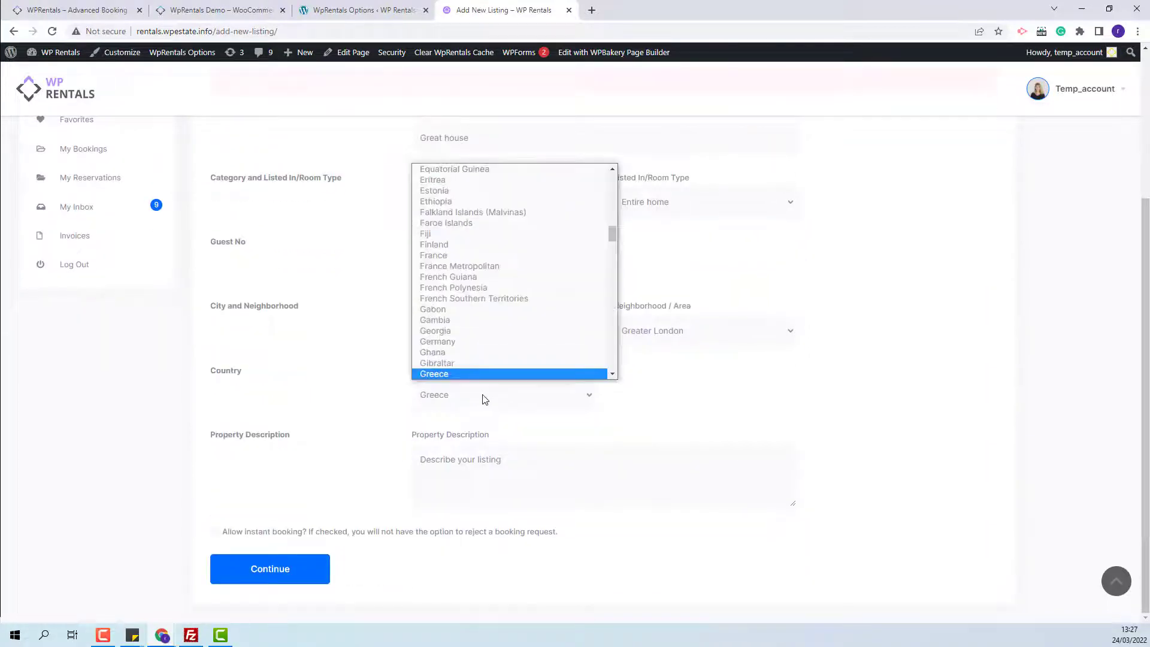
pyautogui.scroll(-6, 512, 298)
pyautogui.scroll(-15, 513, 297)
pyautogui.click(446, 216)
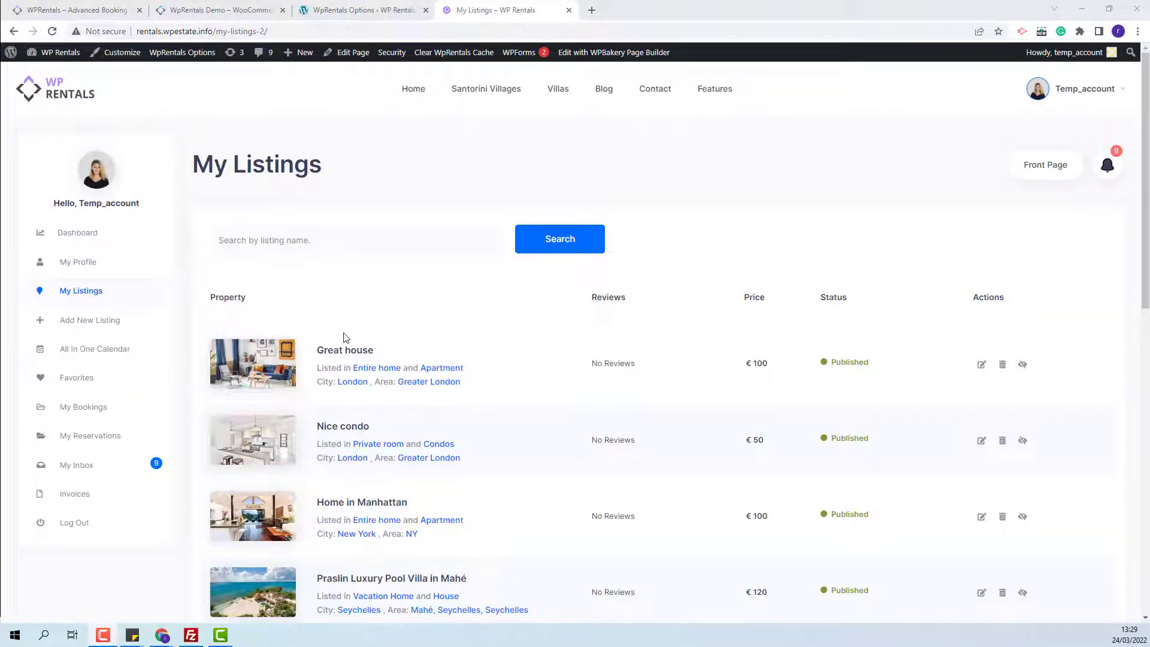
# Check the Great house page shows a London, Greater London address, then return to the homepage.
pyautogui.click(346, 351)
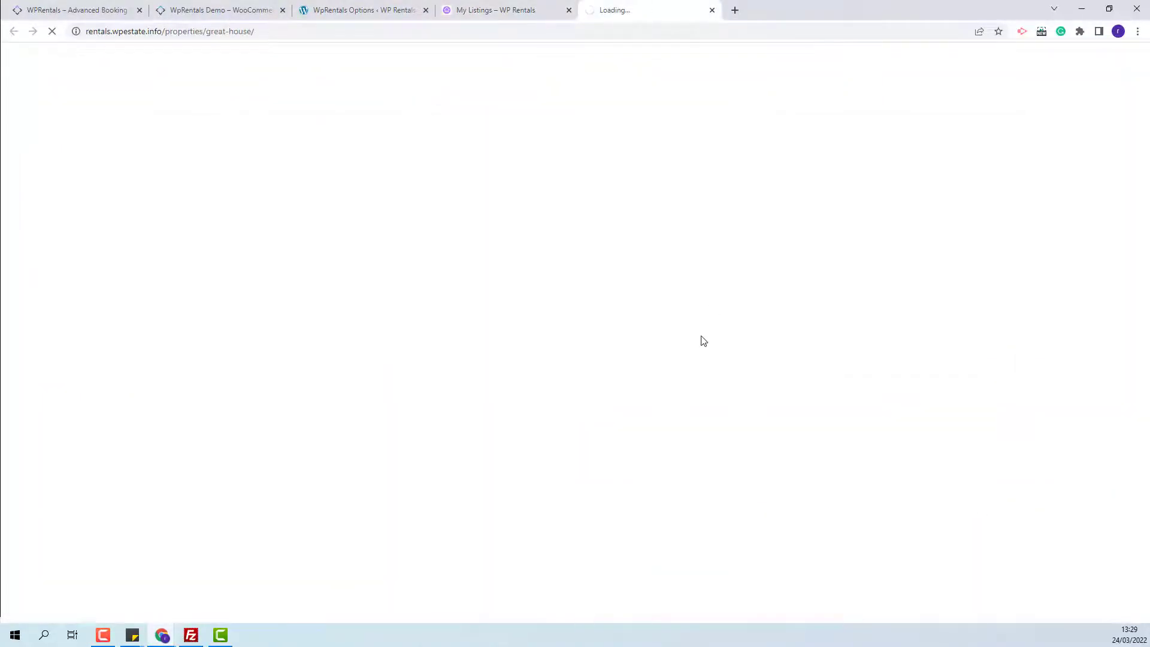
pyautogui.scroll(-5, 621, 321)
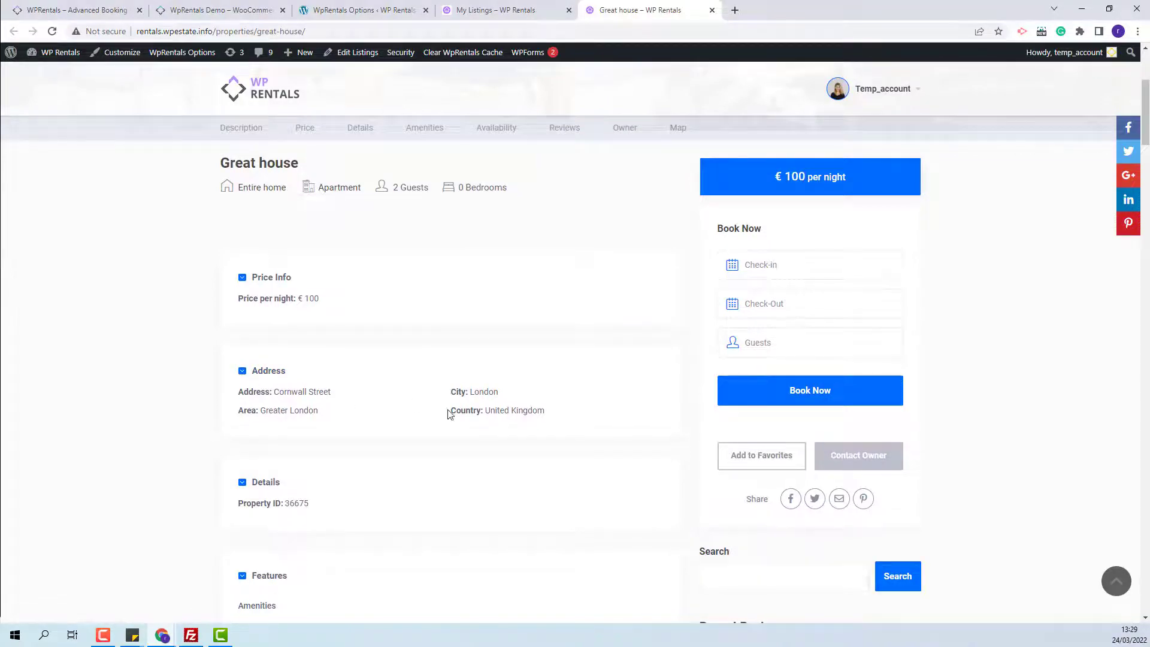
pyautogui.click(247, 102)
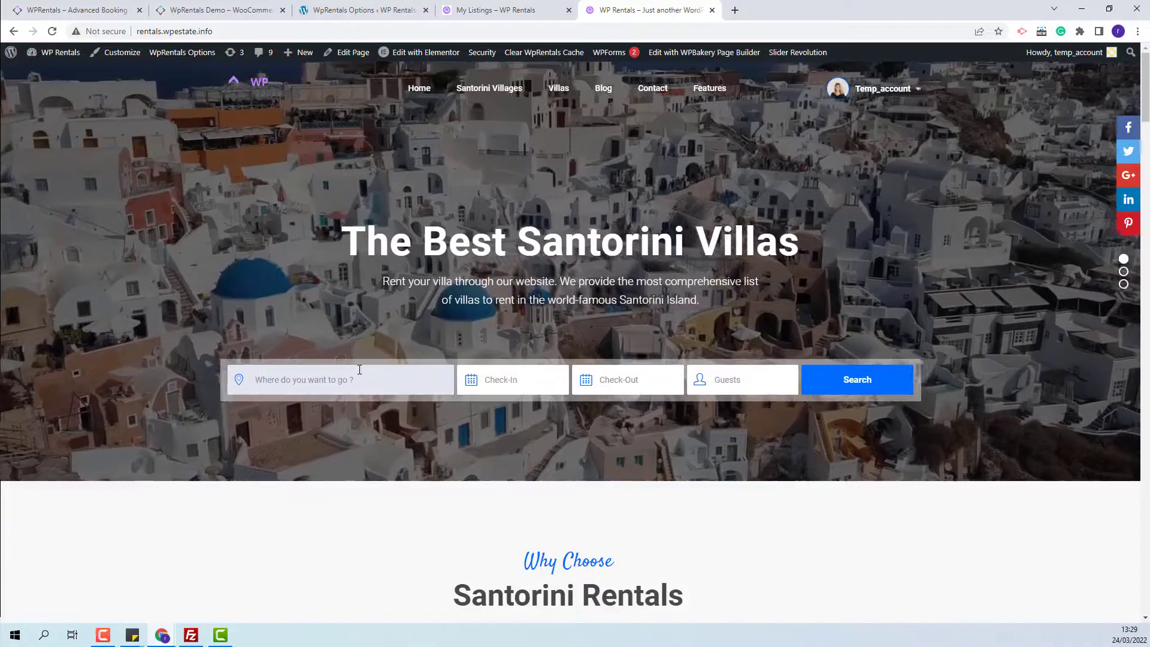
# Search the homepage for the London location and review the Great house and Nice condo results.
pyautogui.click(359, 367)
pyautogui.write('London')
pyautogui.click(247, 406)
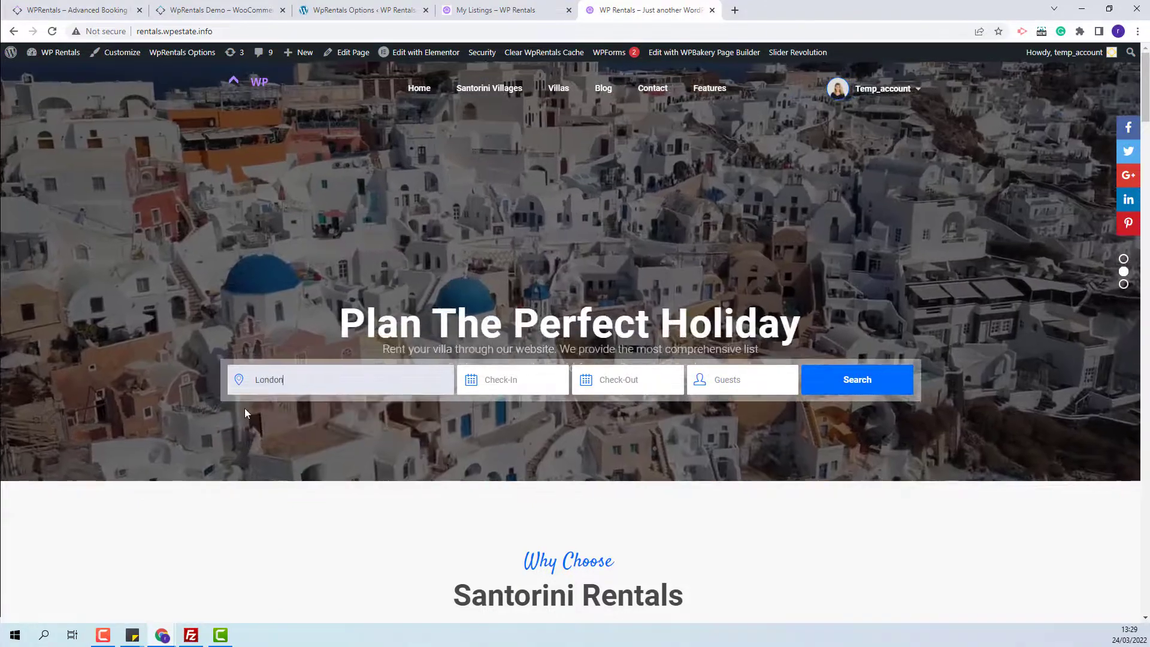
pyautogui.click(829, 389)
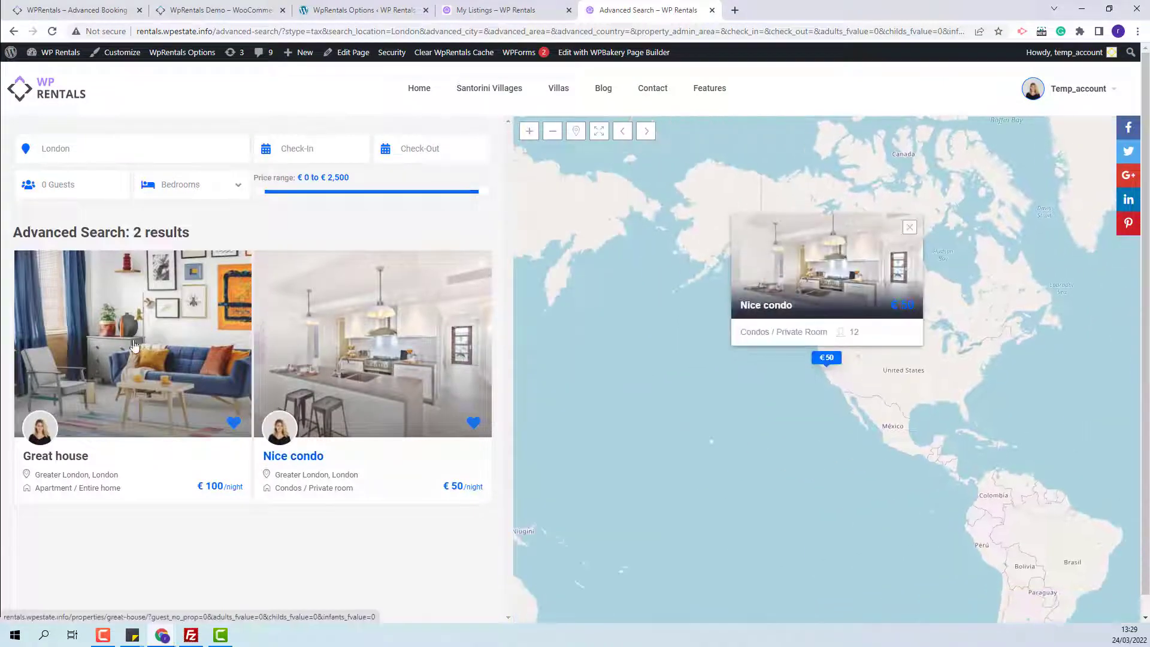
pyautogui.moveTo(326, 385)
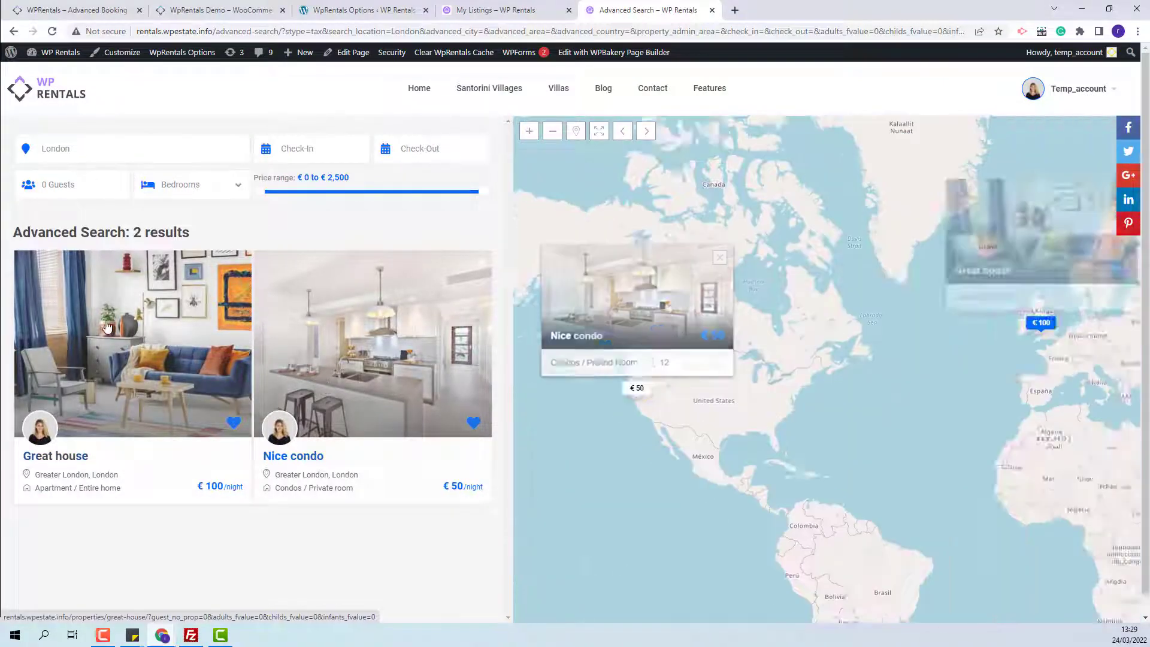